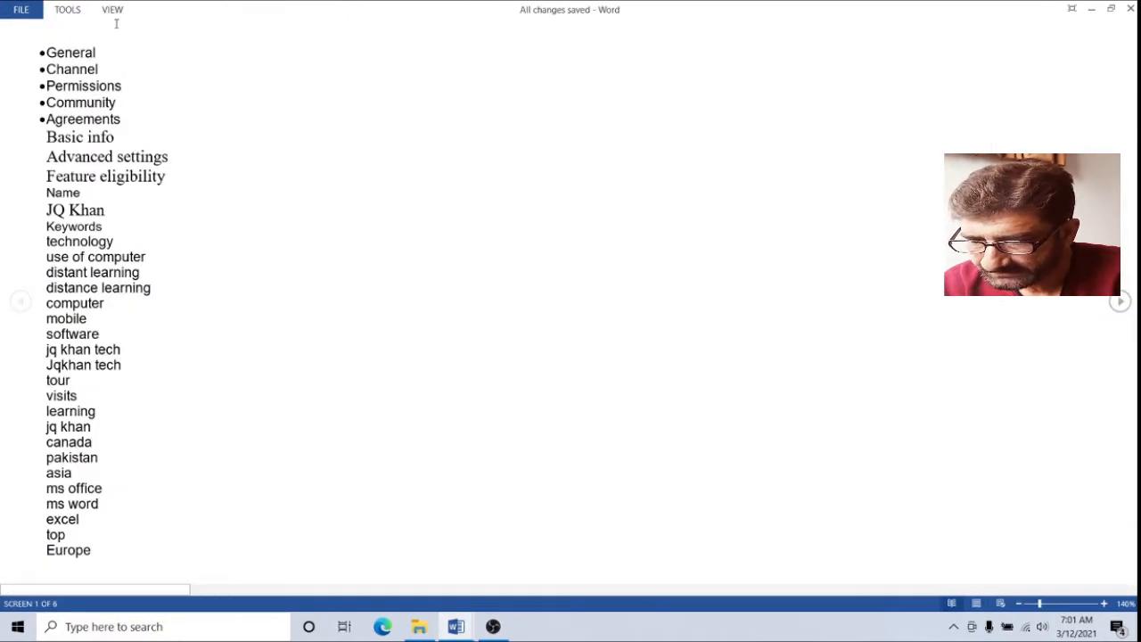
Try the Inverse page colour in Read Mode
click(111, 10)
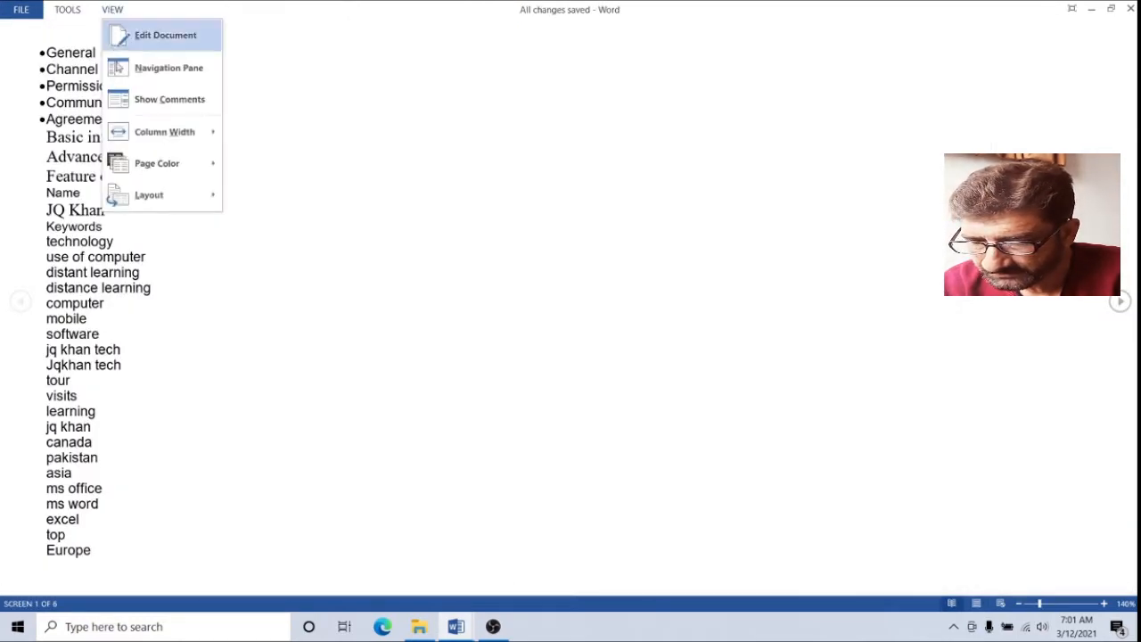
mouse_move(153, 150)
mouse_move(178, 163)
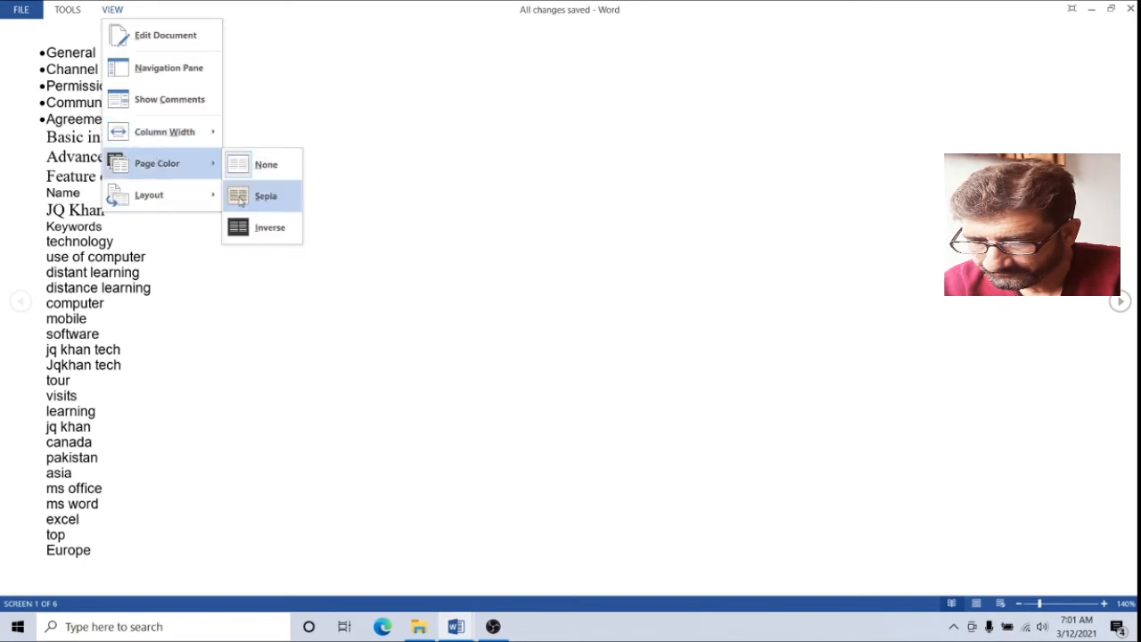
click(240, 228)
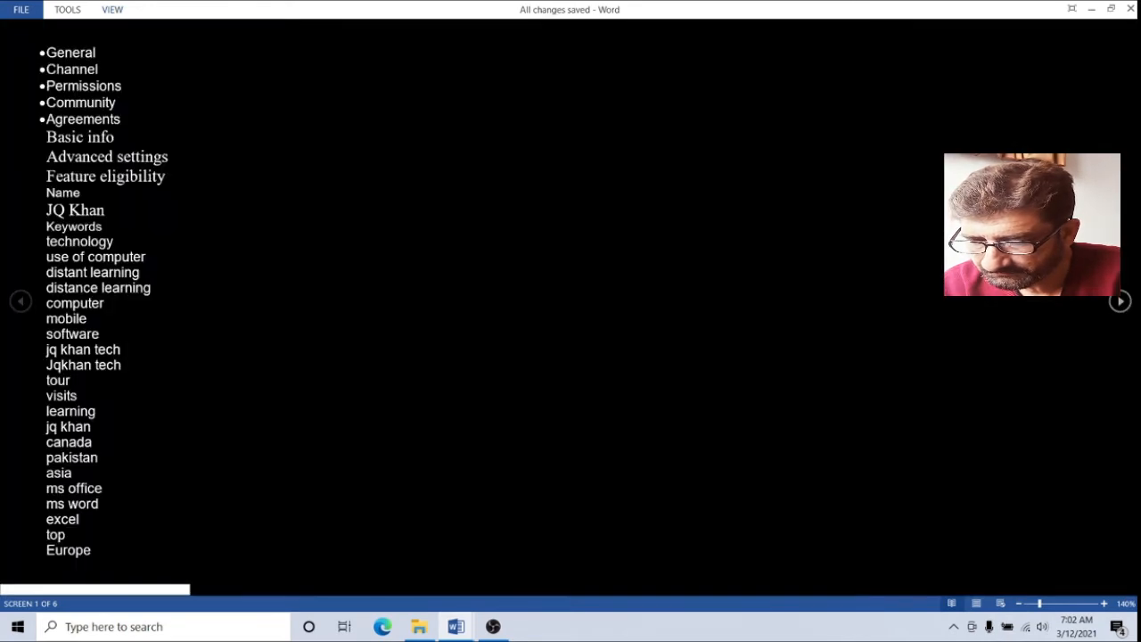
Set the page colour back to None and return to Print Layout
click(115, 13)
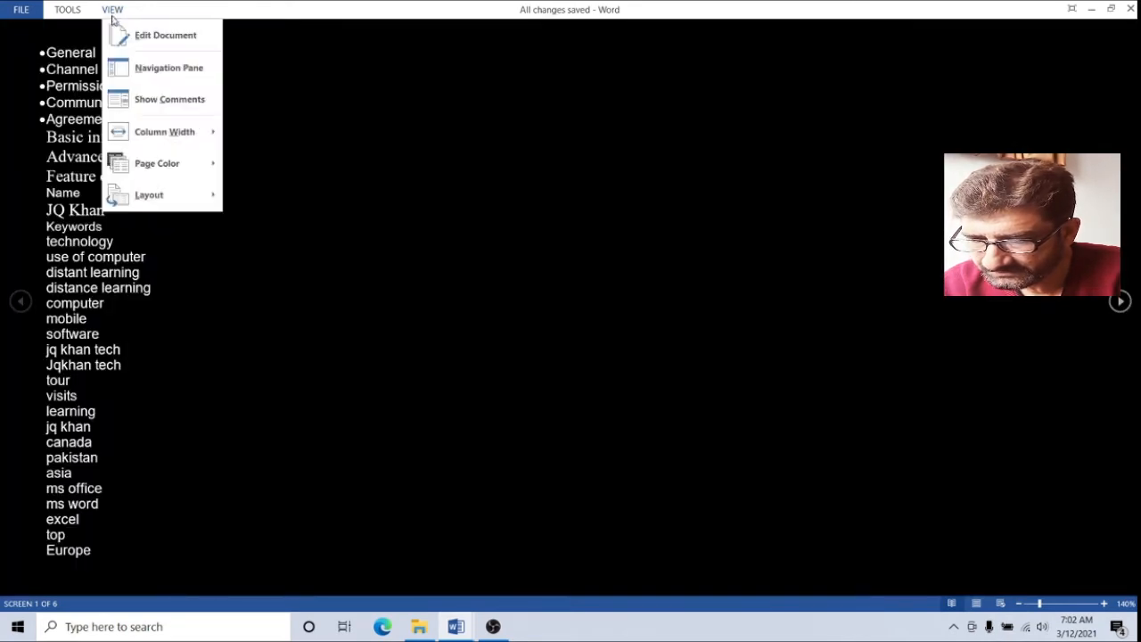
mouse_move(160, 160)
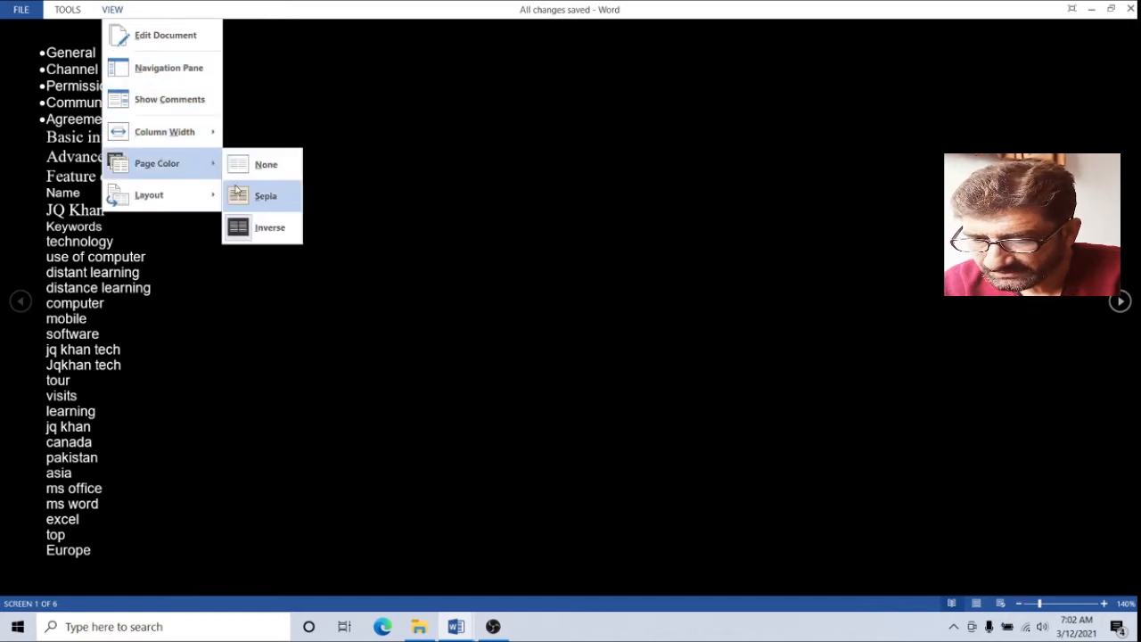
click(259, 164)
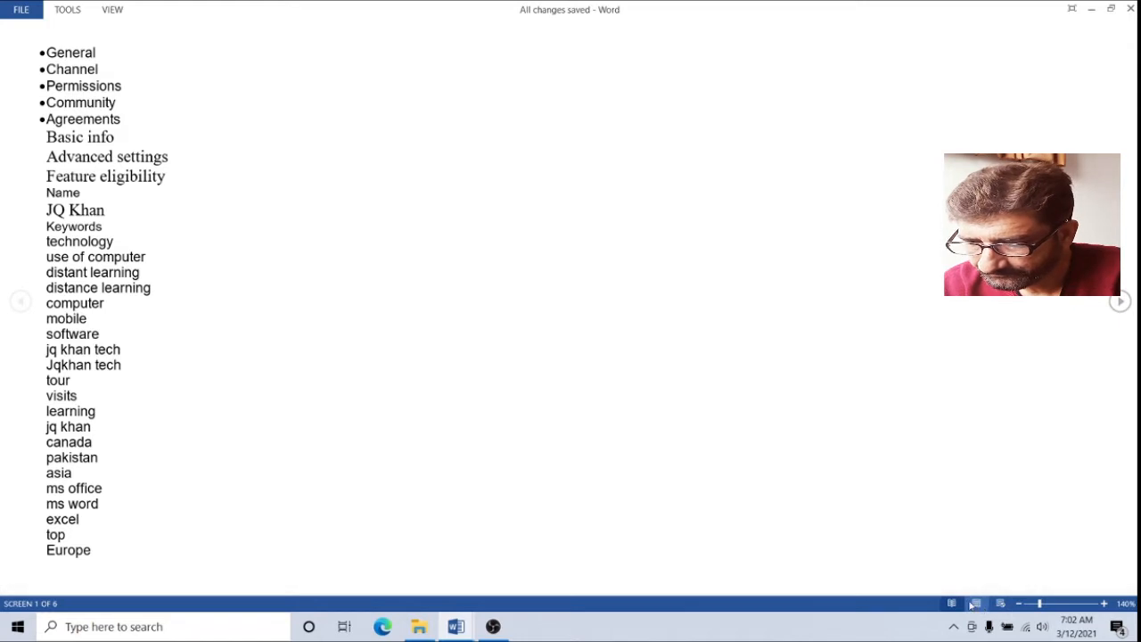
click(977, 604)
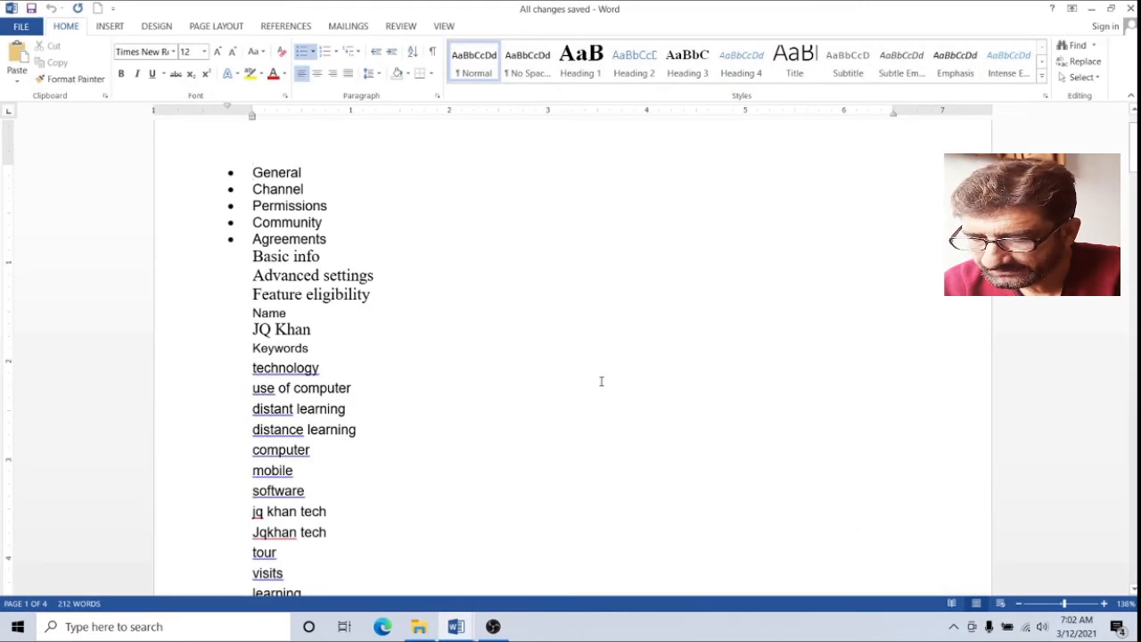
Bring the ltr new Warsak Dam document forward, scroll to its top and show its View options
mouse_move(453, 627)
click(563, 571)
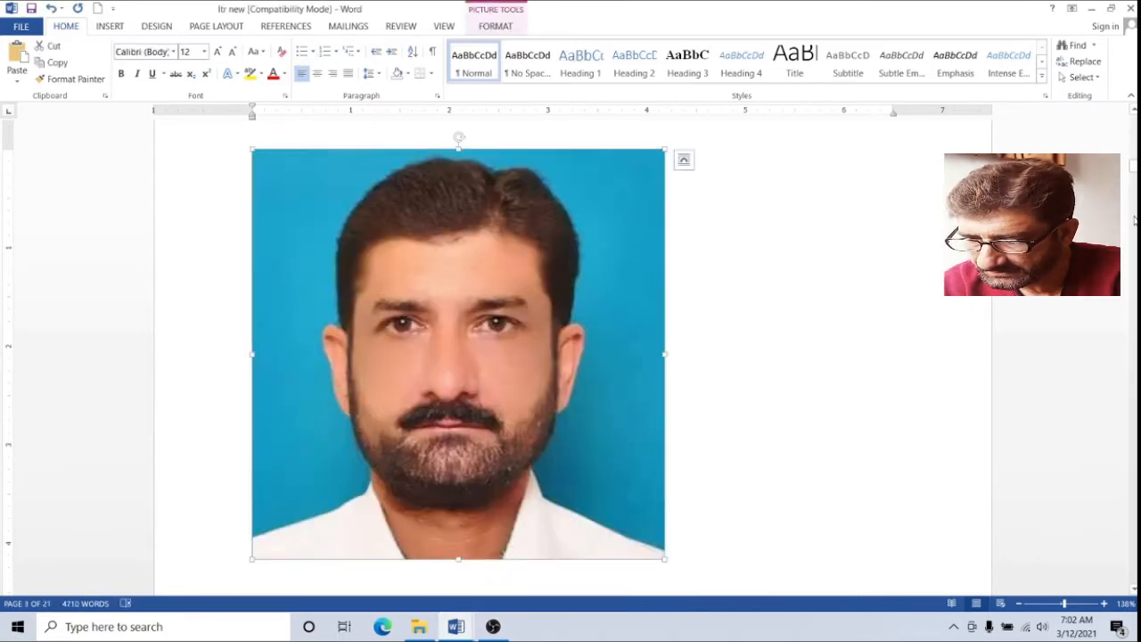
scroll(675, 356, up, 10)
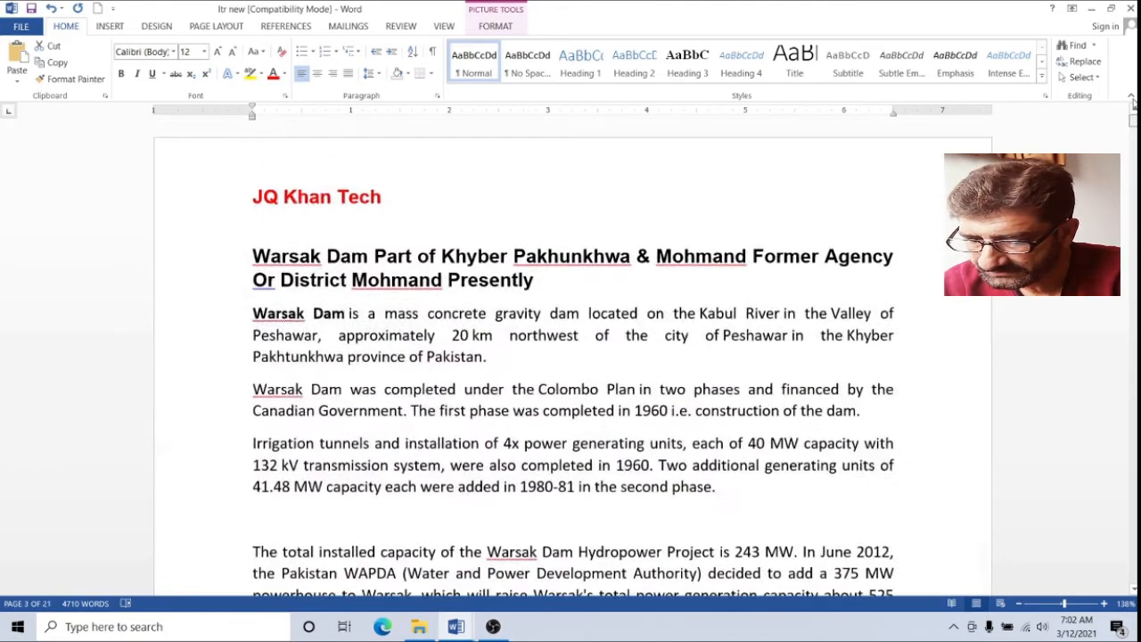
click(675, 356)
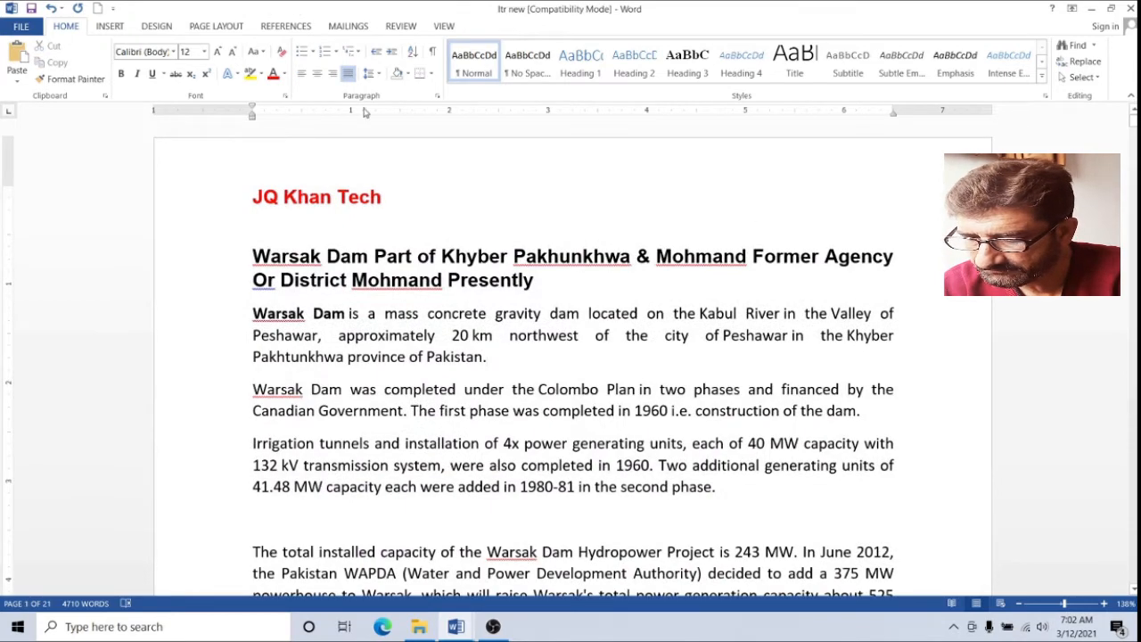
click(444, 26)
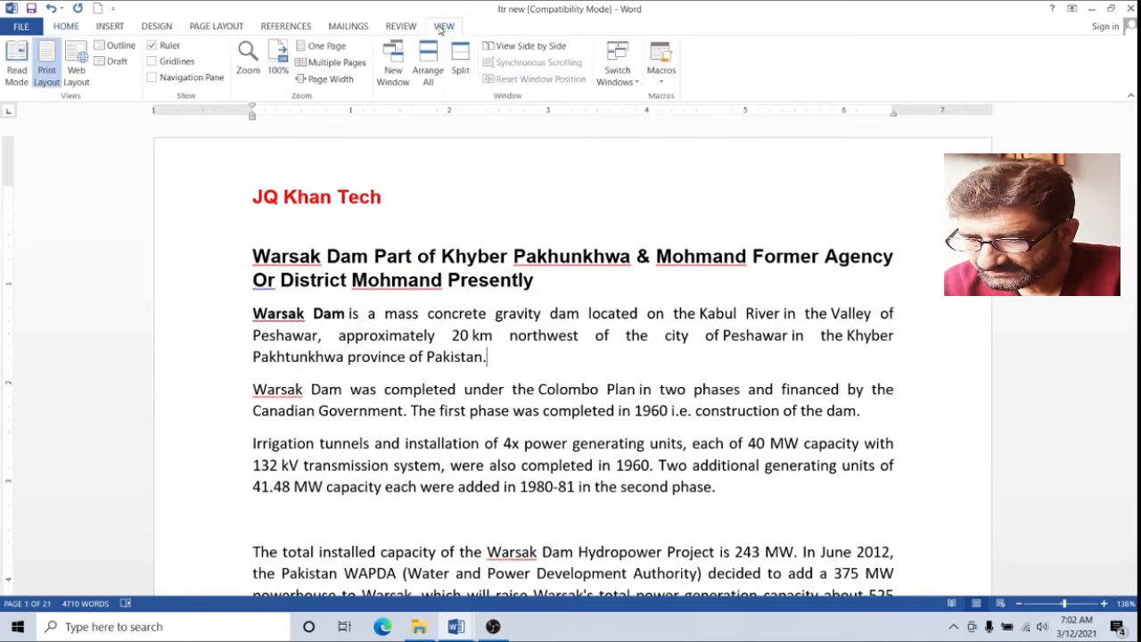
Arrange ltr new and the keyword list side by side, selecting General through Agreements
click(526, 46)
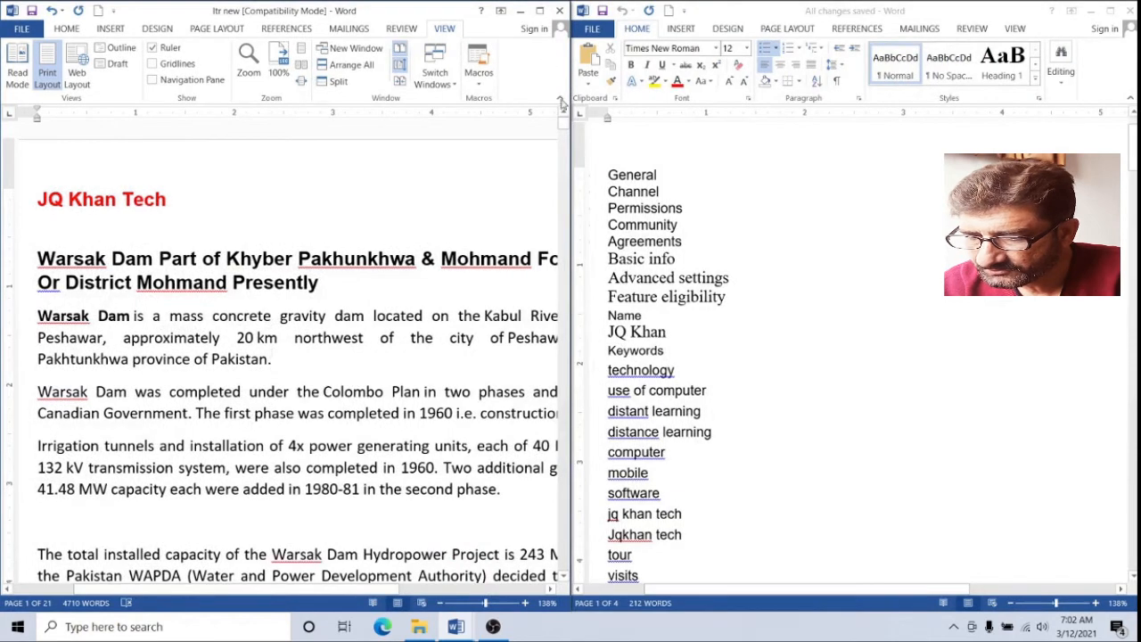
click(675, 257)
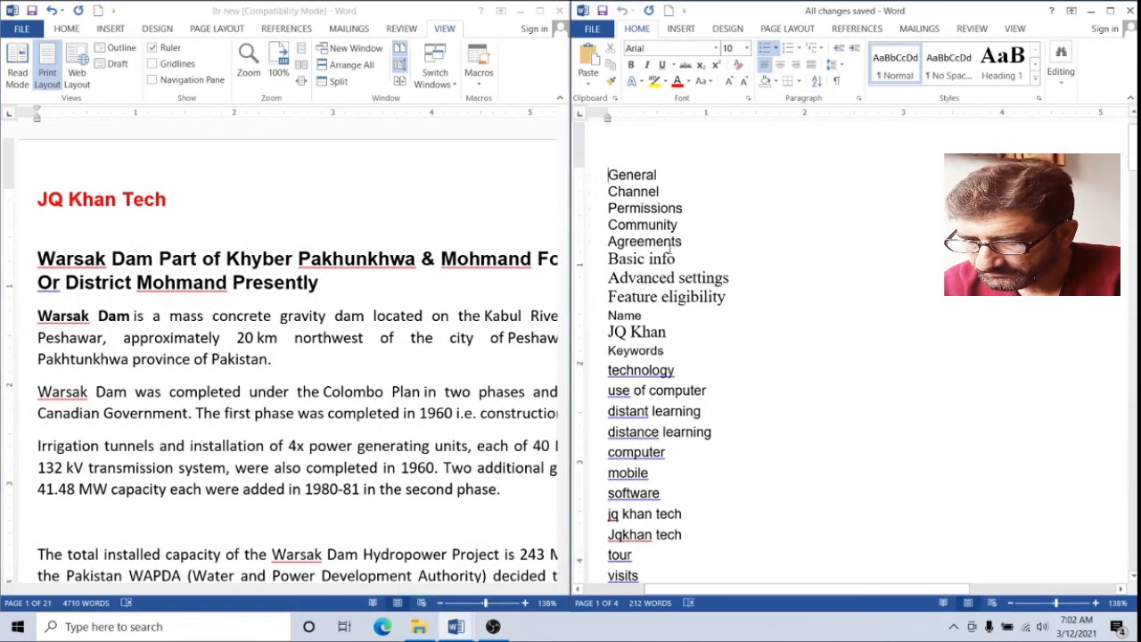
scroll(675, 277, up, 2)
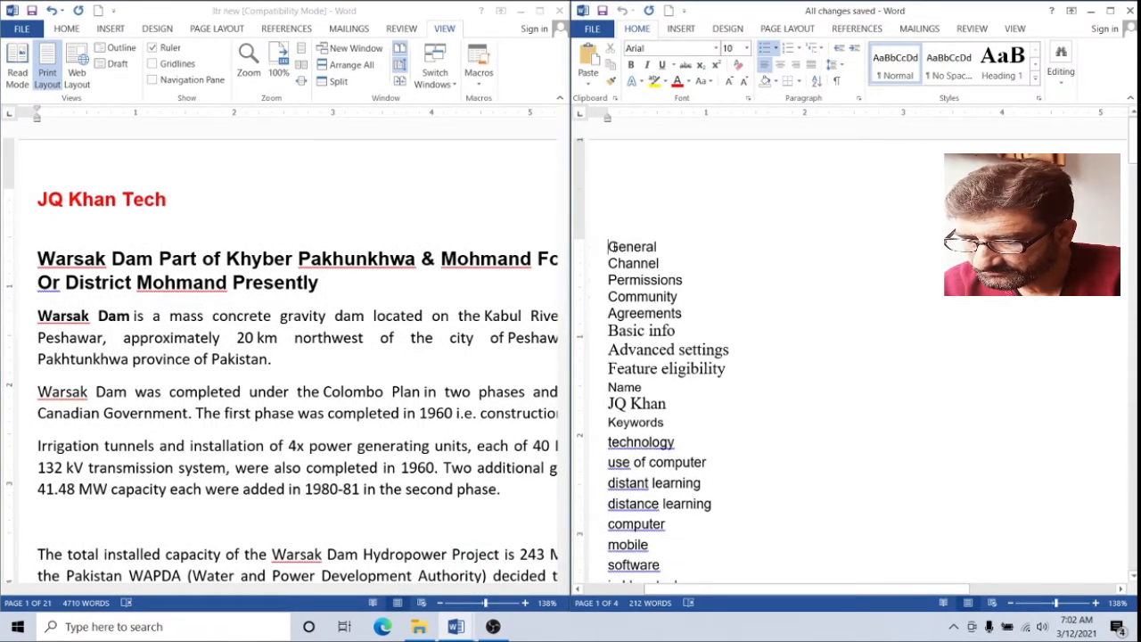
drag(614, 255, 682, 314)
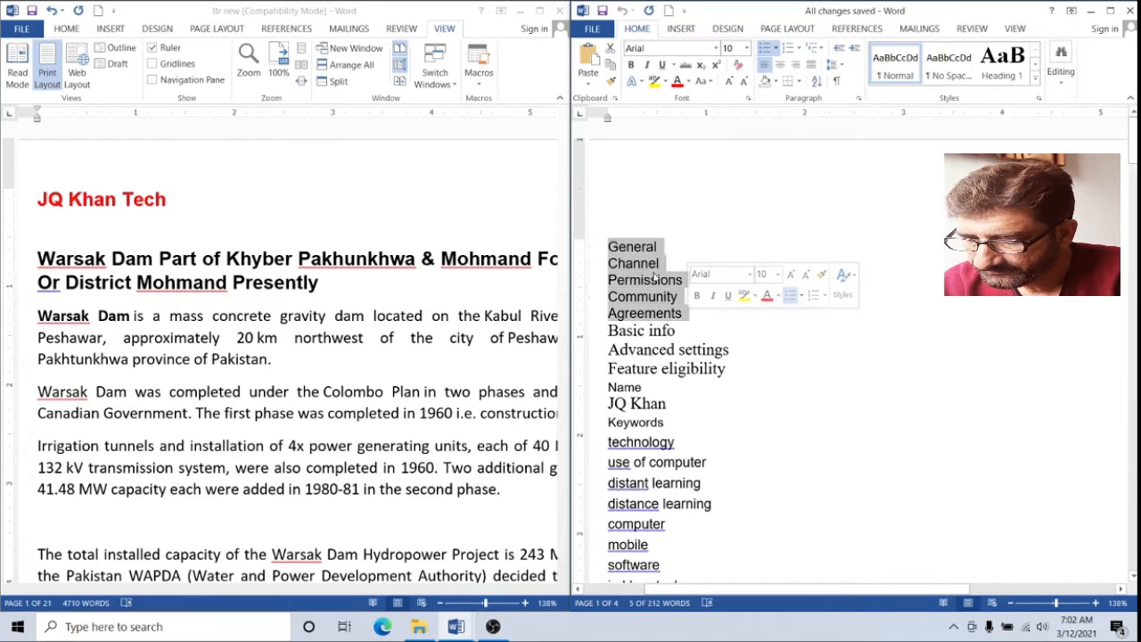
click(110, 300)
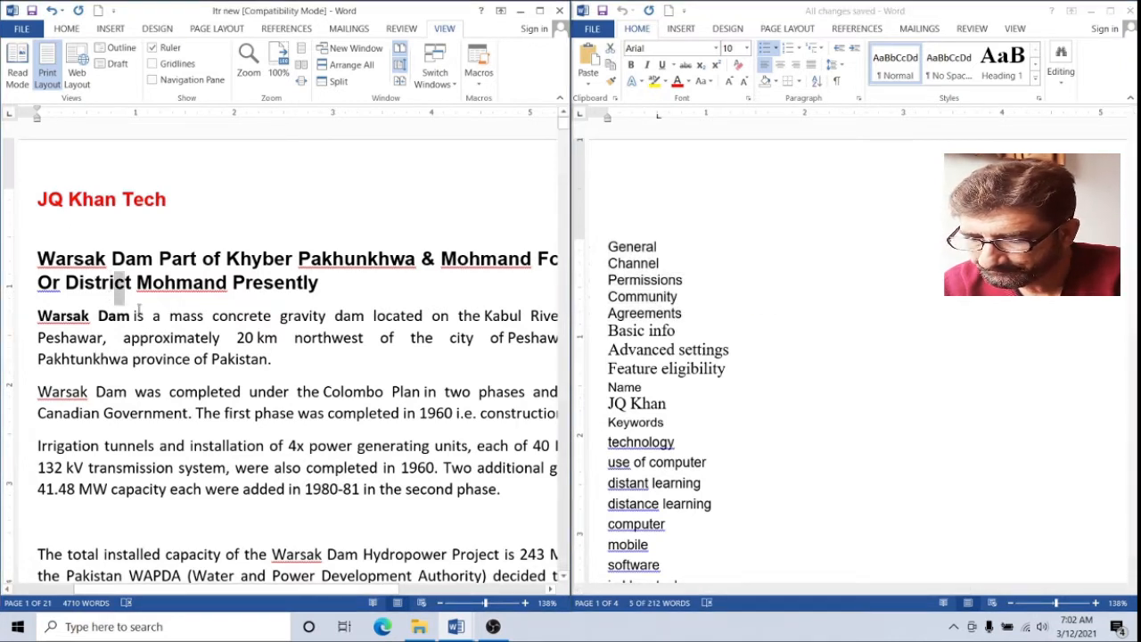
drag(130, 297, 276, 360)
Scroll the keyword list down and up to confirm both documents scroll together, then deselect
click(787, 339)
scroll(788, 344, down, 3)
scroll(788, 344, down, 4)
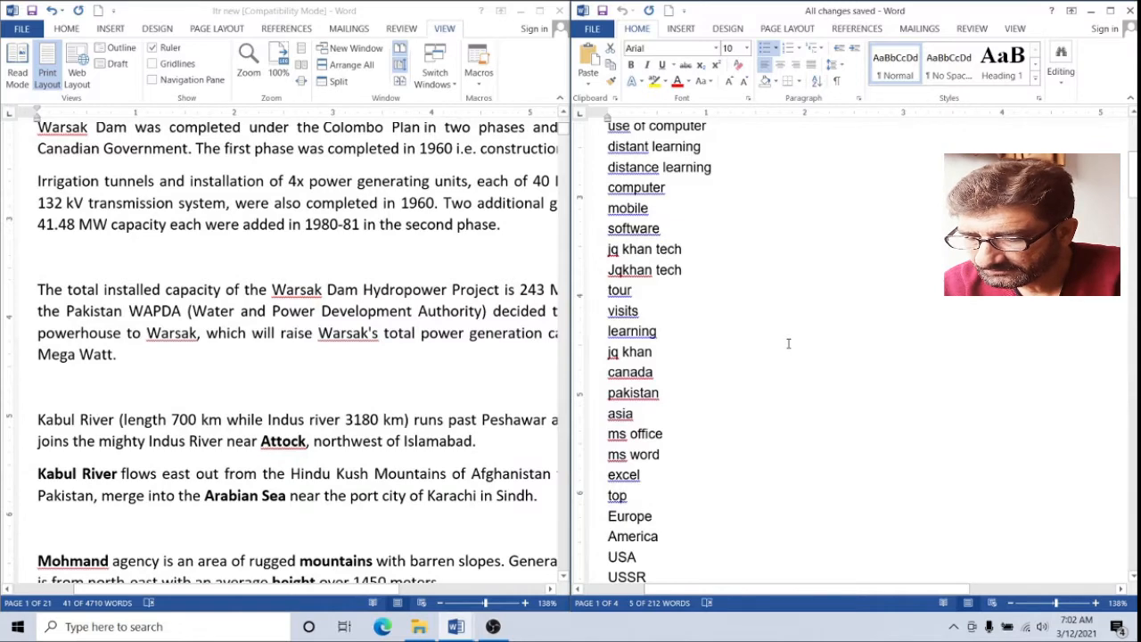
scroll(789, 344, down, 8)
scroll(788, 341, down, 10)
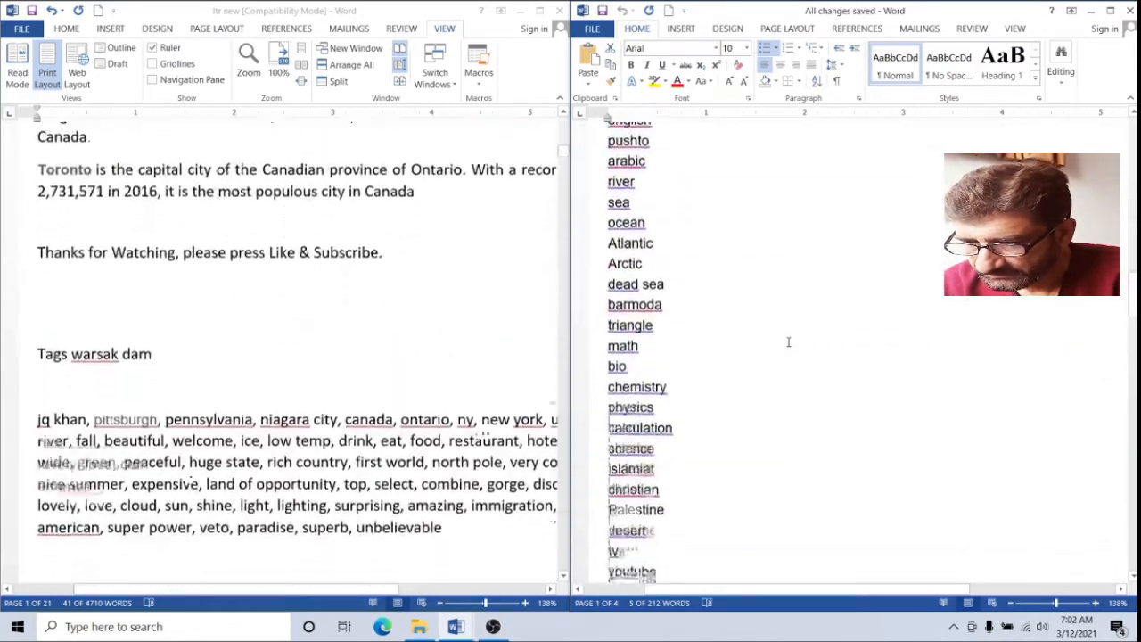
scroll(789, 342, down, 10)
scroll(788, 342, up, 10)
scroll(789, 342, up, 10)
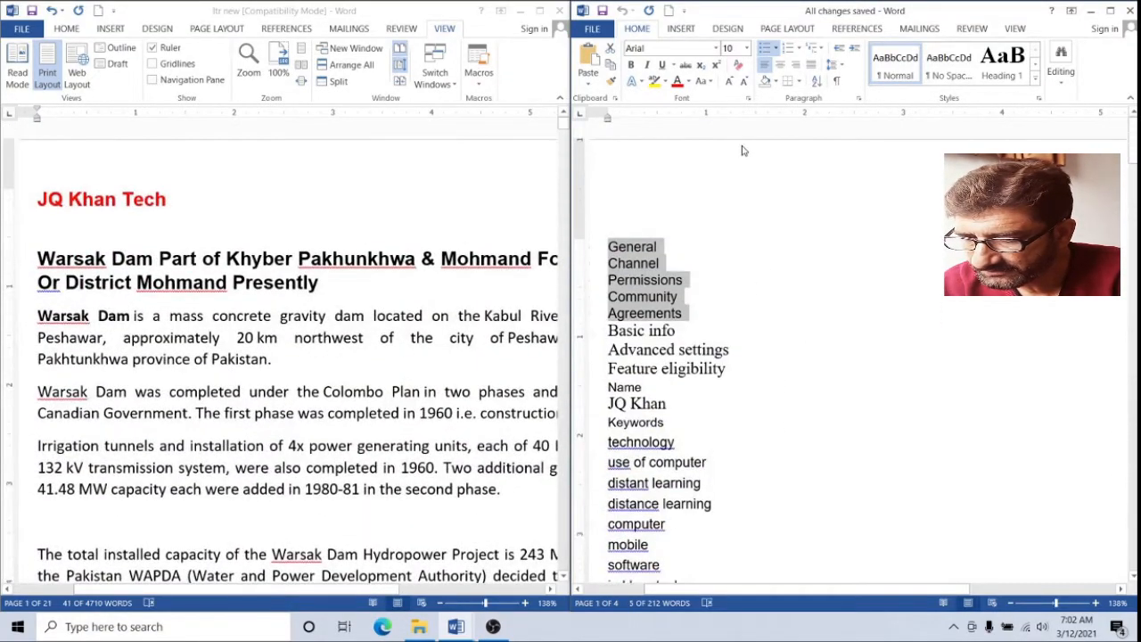
click(774, 293)
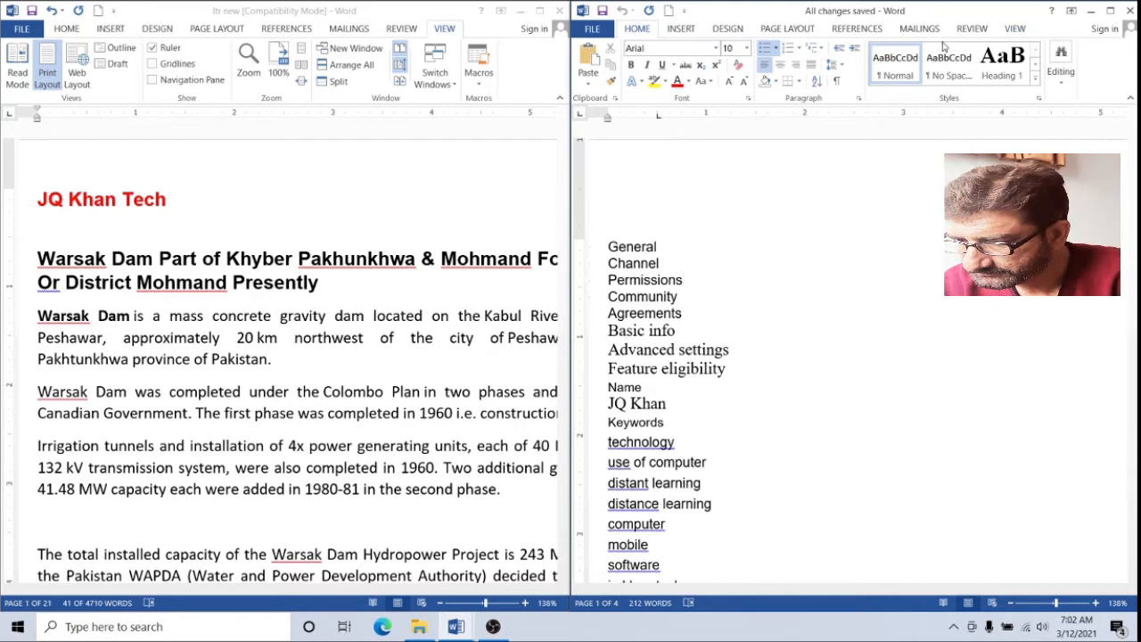
click(1014, 30)
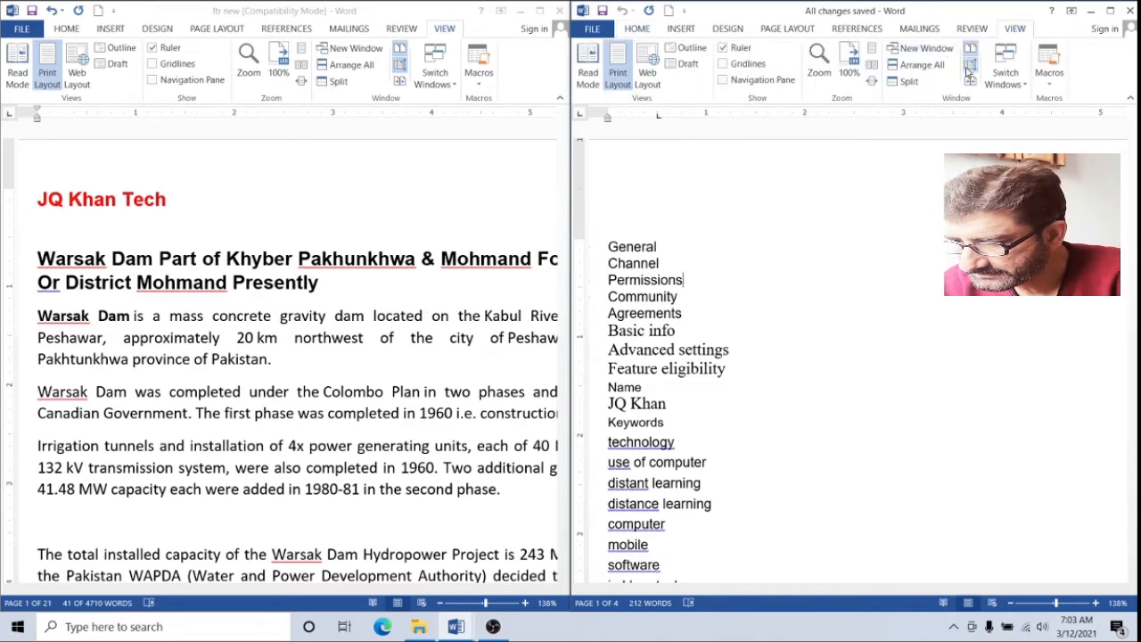
Select and deselect the District-to-completed text in the Warsak article while scrolling
scroll(755, 319, down, 15)
scroll(754, 319, down, 5)
drag(64, 282, 337, 364)
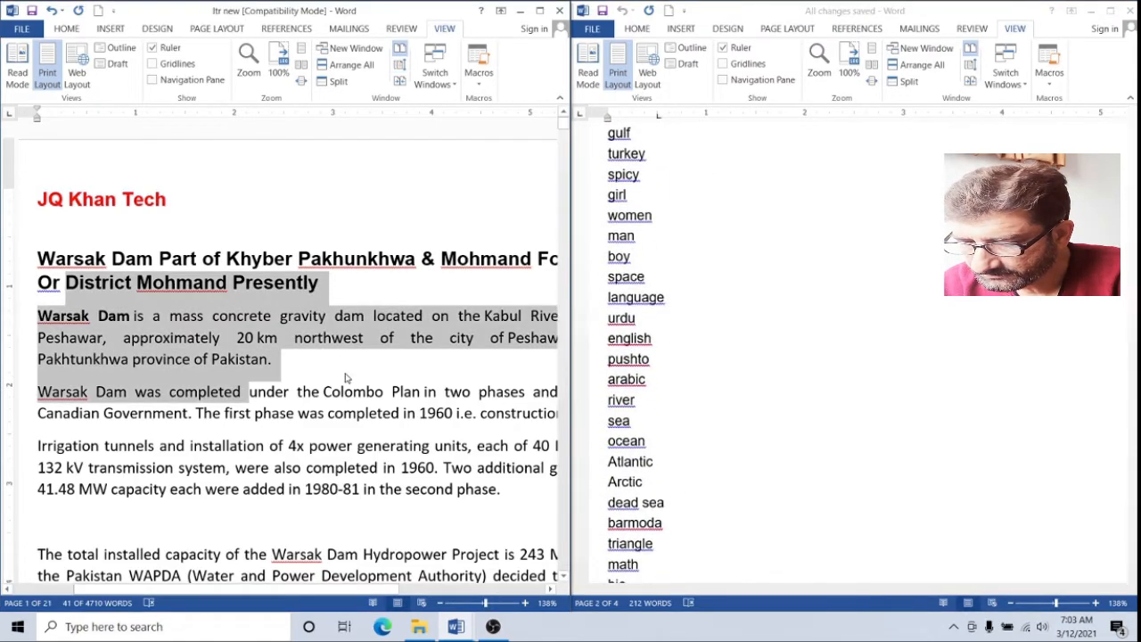
click(346, 378)
scroll(349, 373, down, 20)
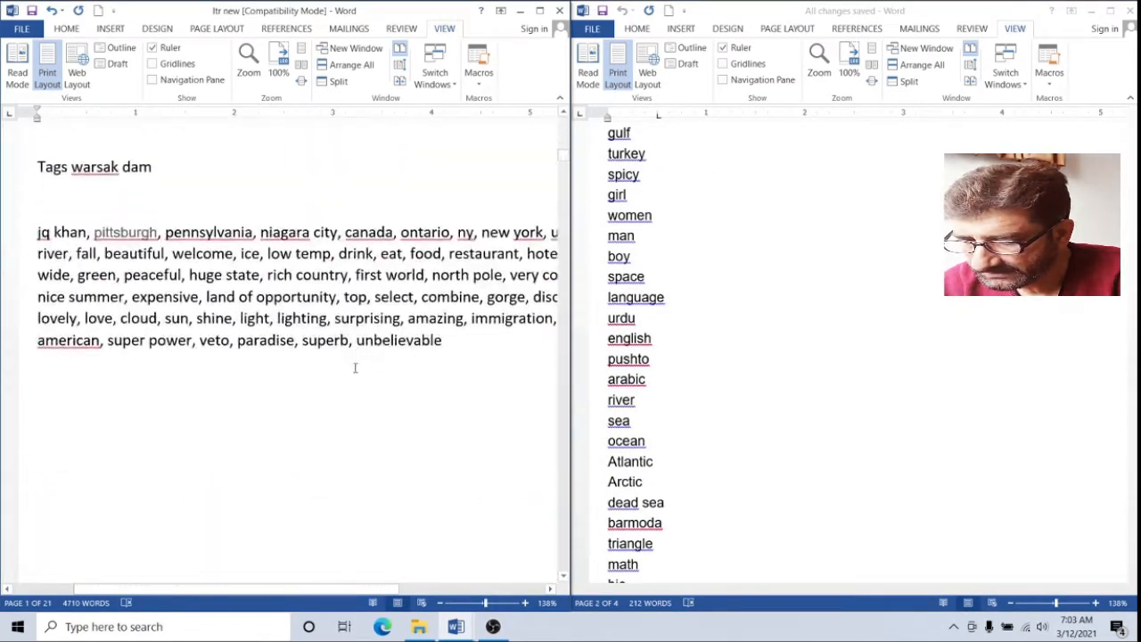
scroll(355, 368, down, 10)
scroll(359, 367, up, 4)
scroll(361, 366, up, 3)
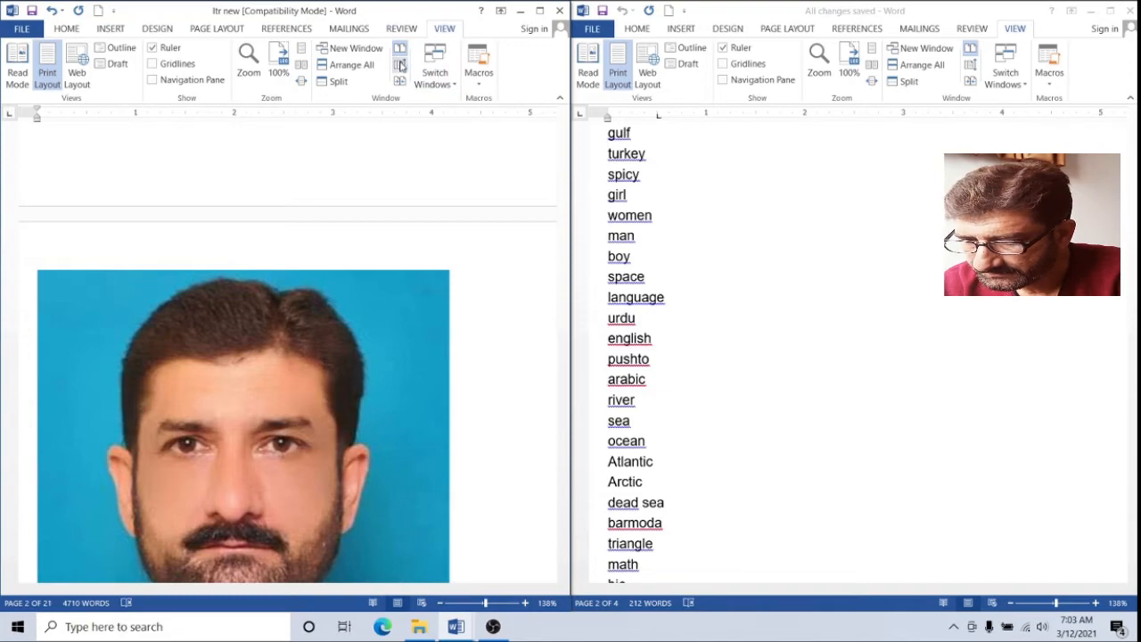
Test Synchronous Scrolling, then turn it off and scroll the Warsak article up
click(400, 65)
scroll(441, 278, down, 15)
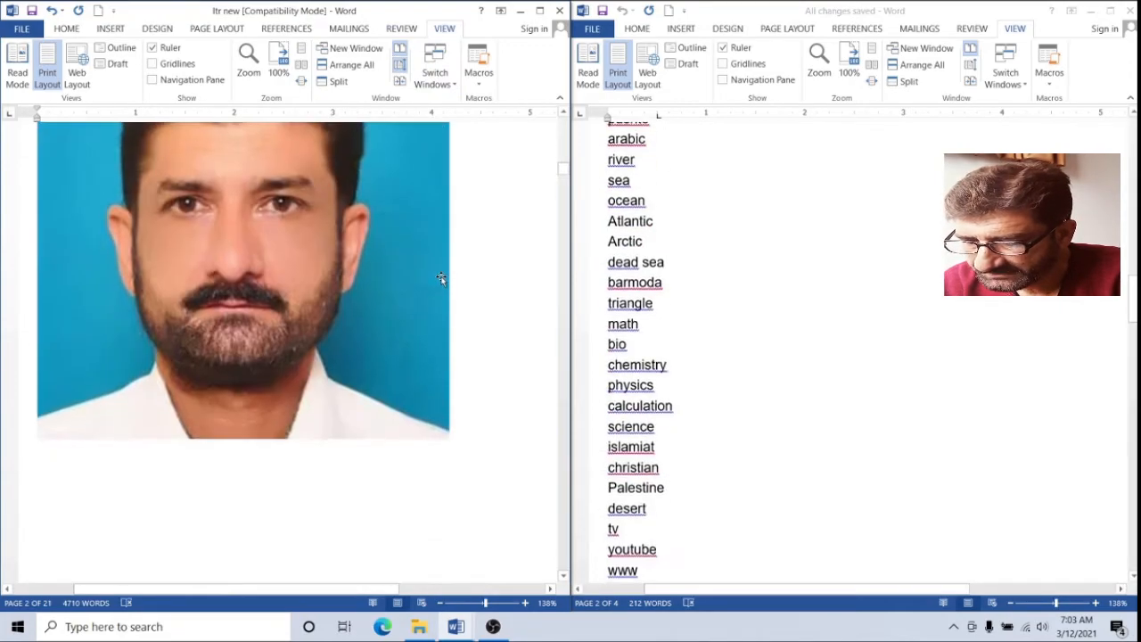
scroll(441, 276, down, 6)
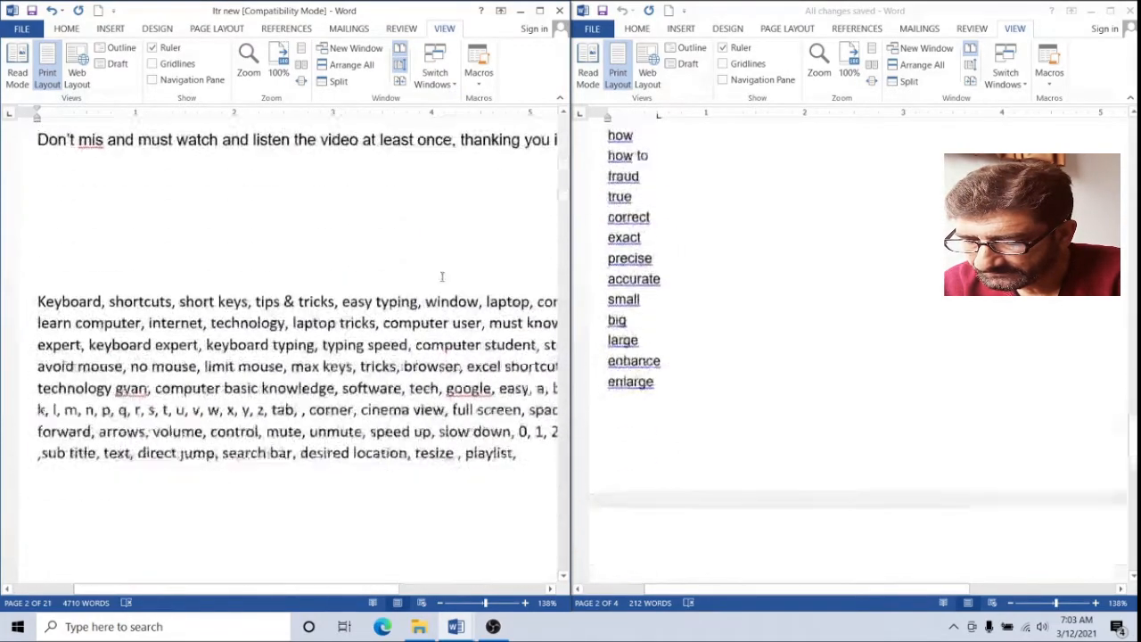
scroll(442, 276, up, 10)
scroll(442, 276, up, 5)
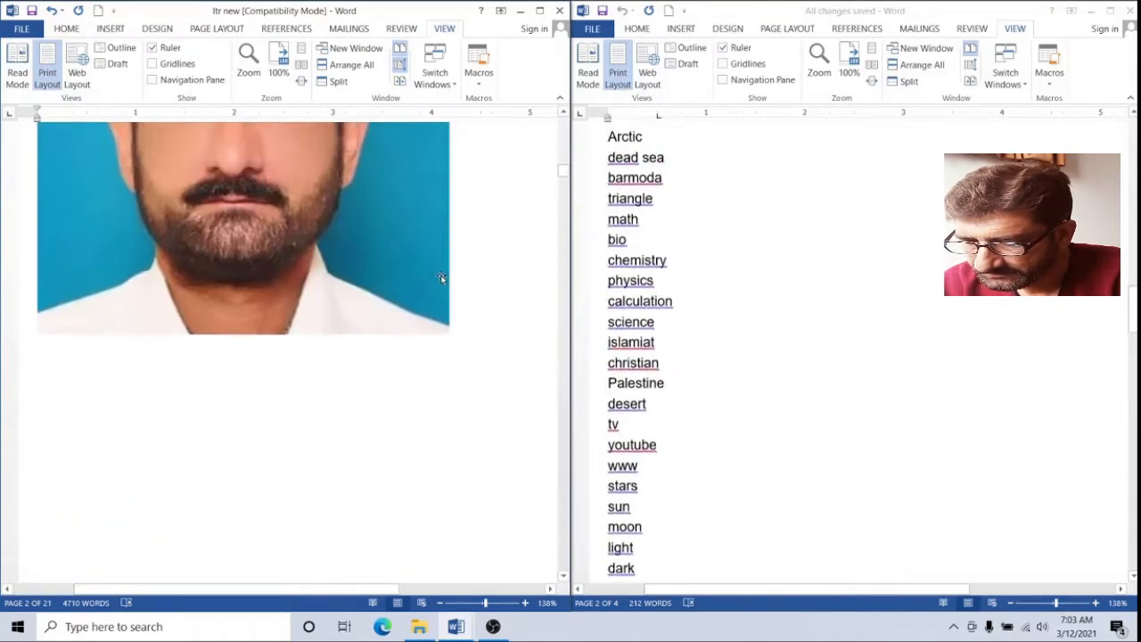
click(399, 65)
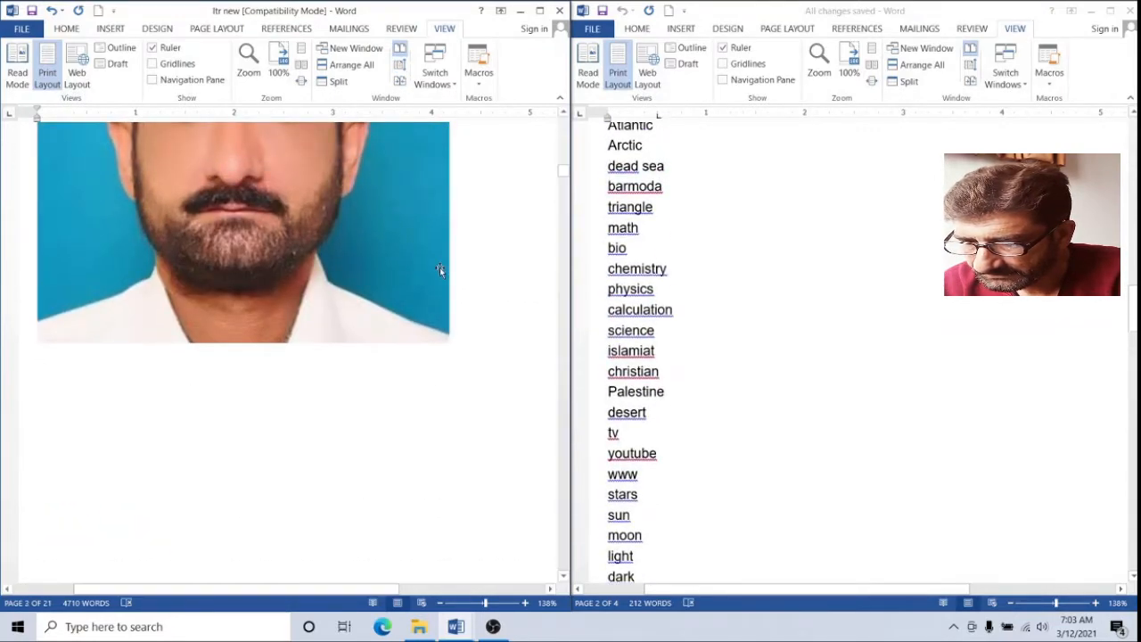
scroll(440, 268, up, 10)
scroll(440, 269, up, 5)
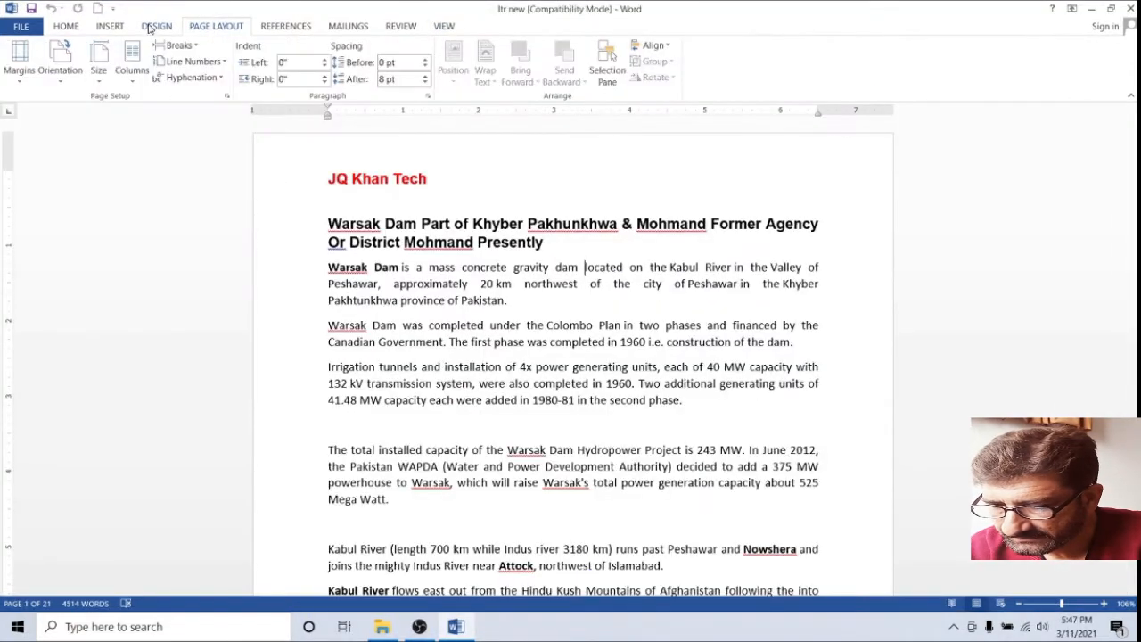
click(151, 27)
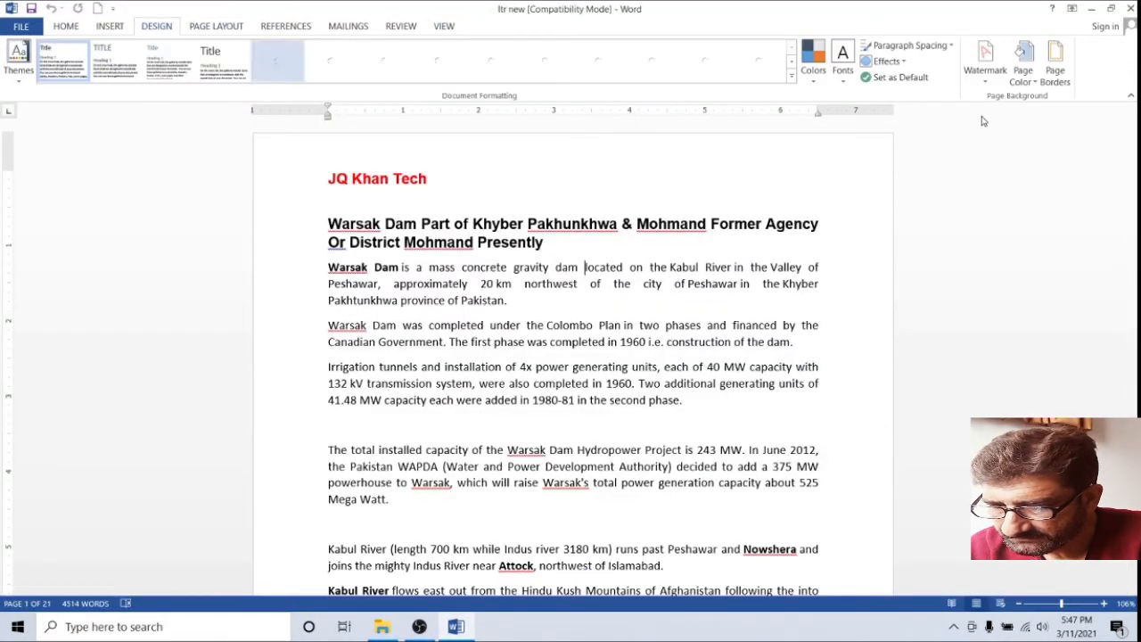
click(985, 66)
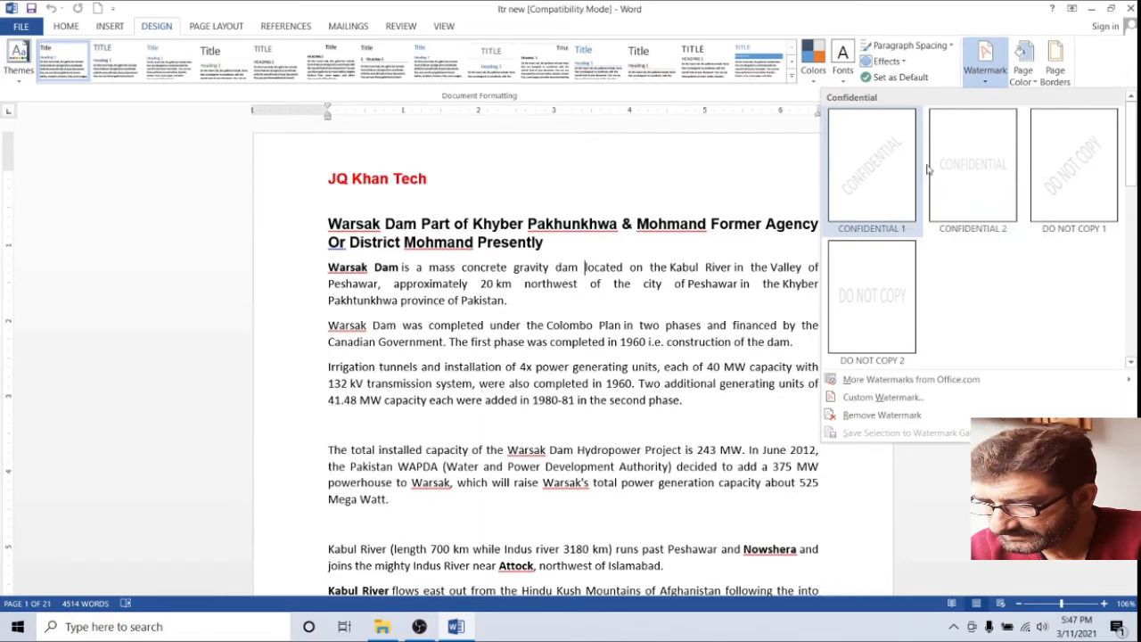
click(1088, 150)
scroll(669, 348, down, 15)
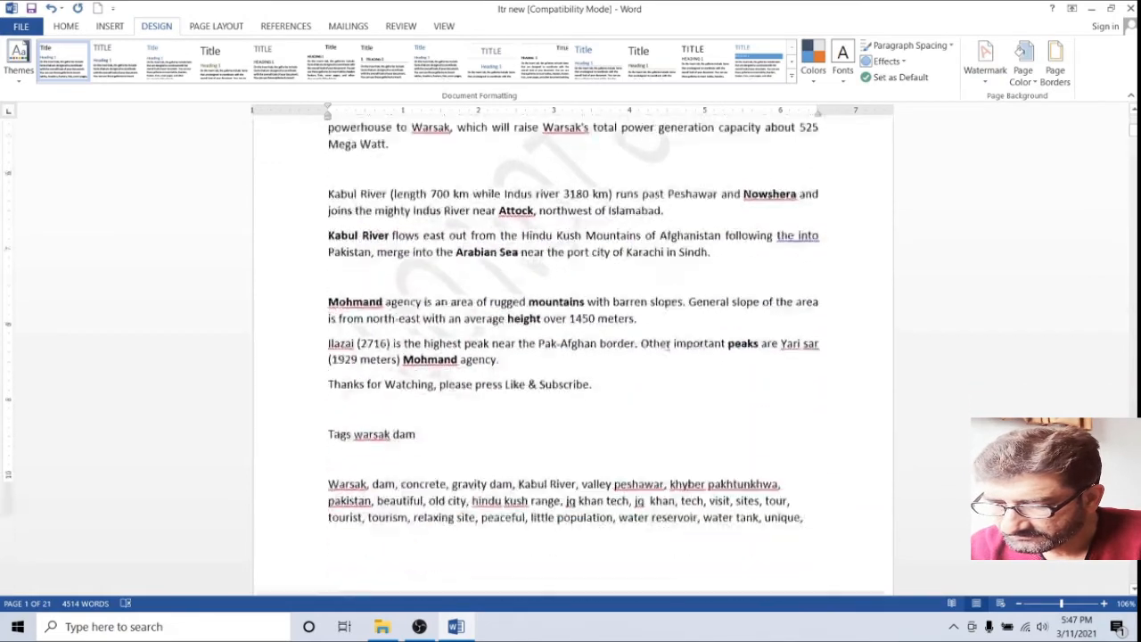
scroll(669, 348, down, 15)
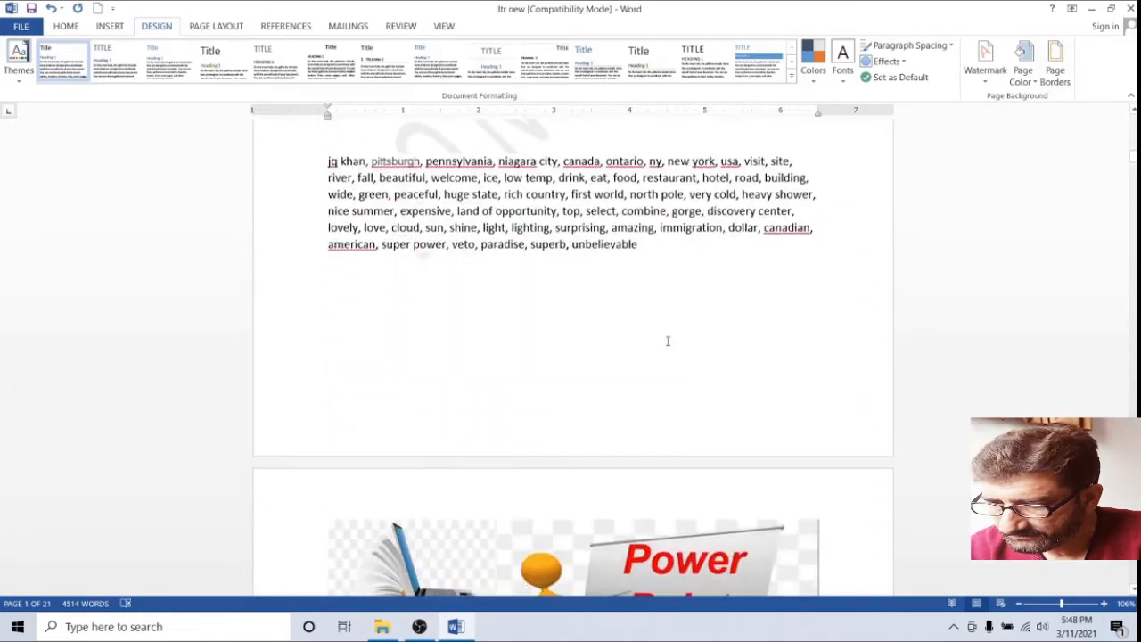
scroll(667, 340, down, 15)
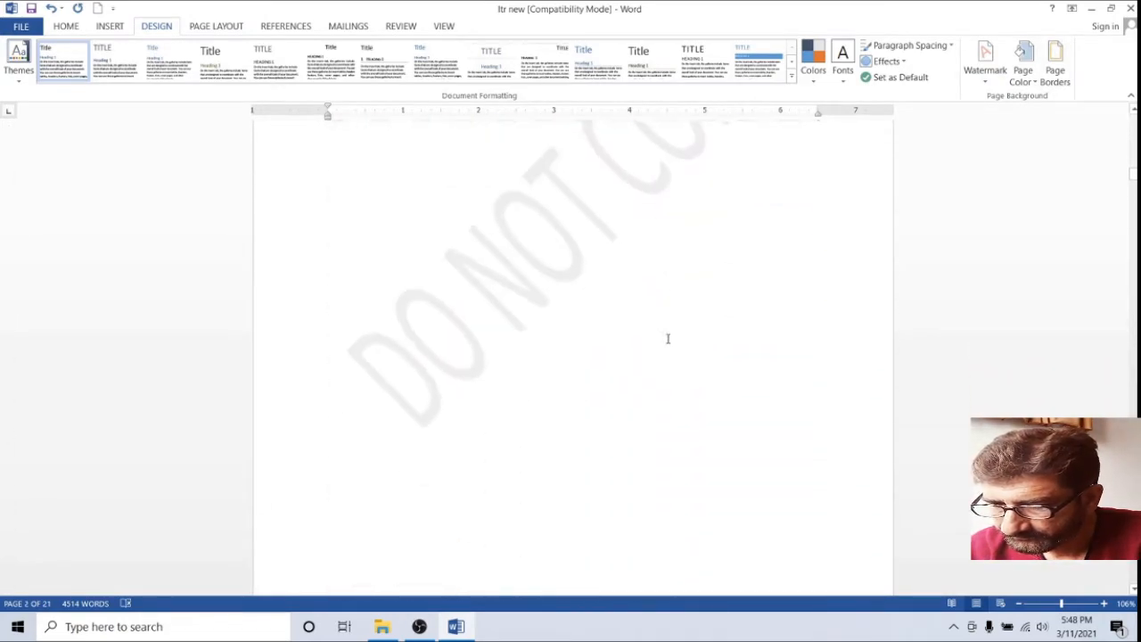
scroll(667, 337, down, 8)
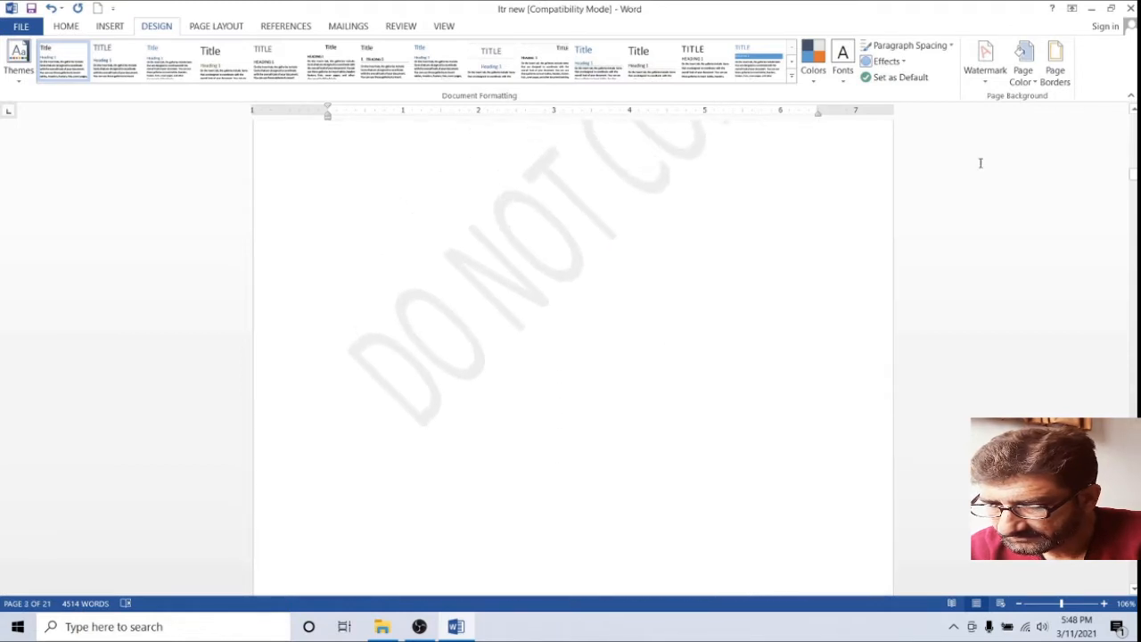
click(996, 84)
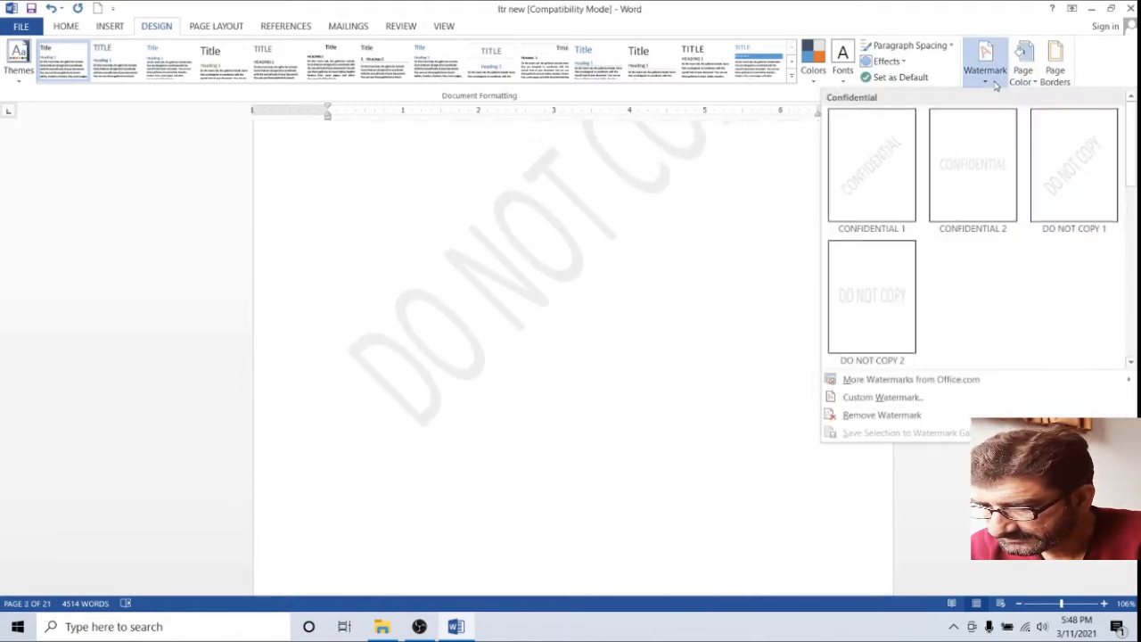
click(882, 415)
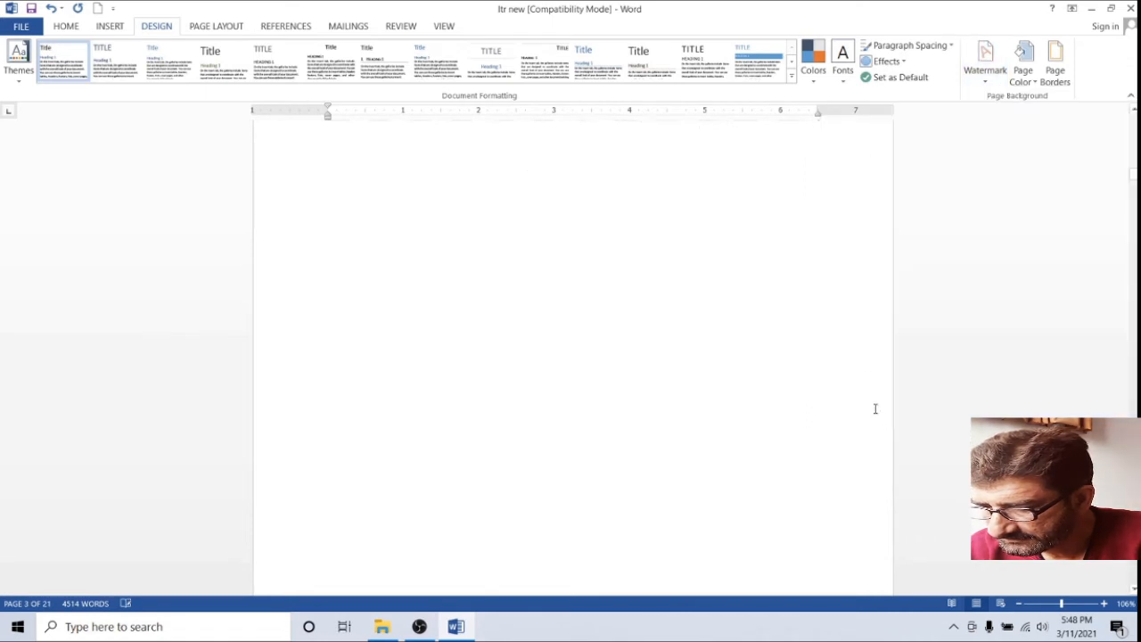
Add a custom diagonal semitransparent text watermark reading 'JQ Khan Tech' to the pages
click(985, 85)
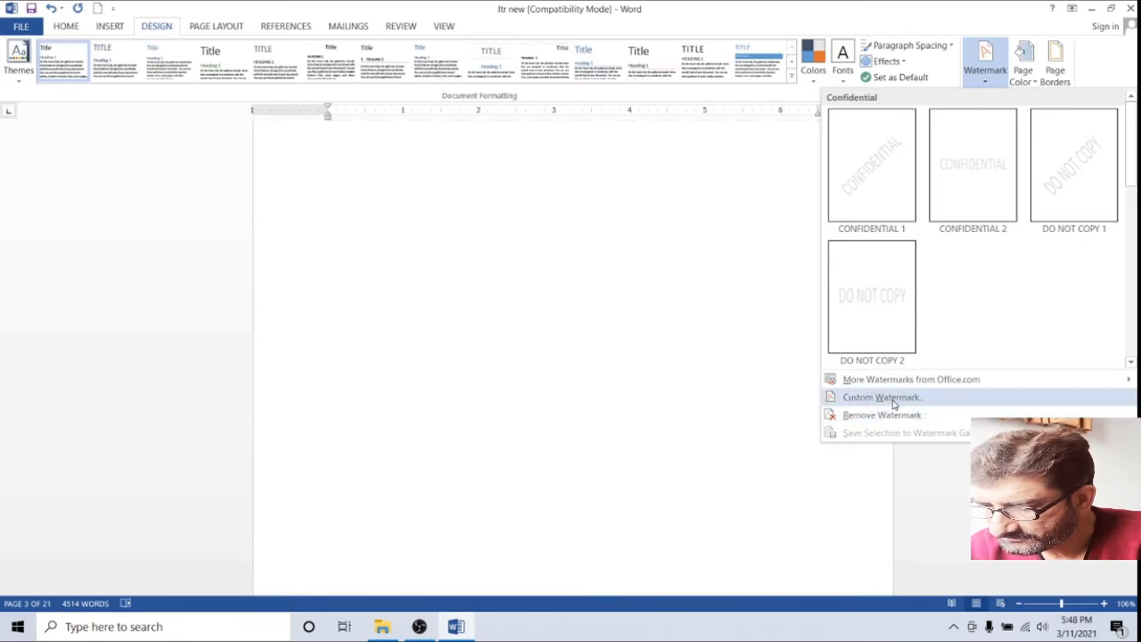
mouse_move(916, 385)
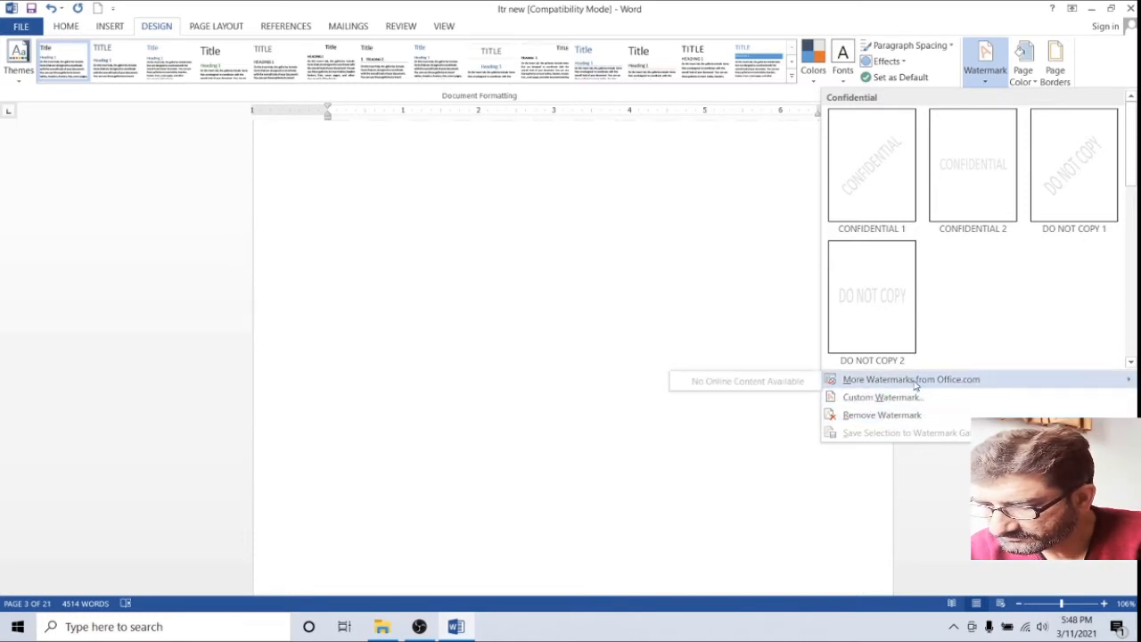
click(604, 347)
click(986, 63)
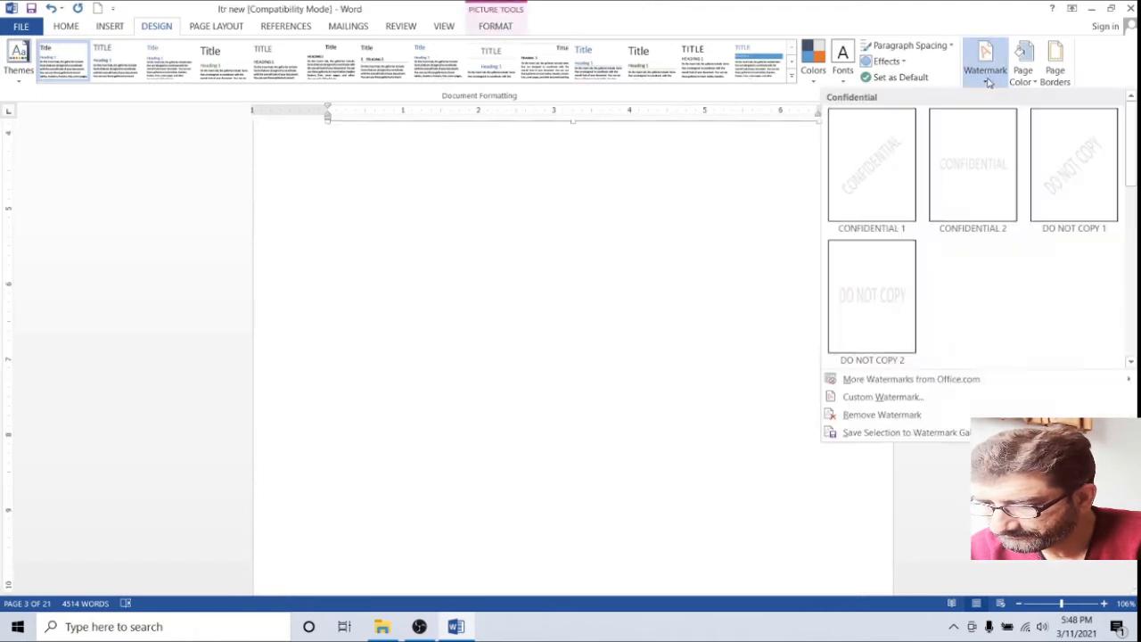
click(880, 400)
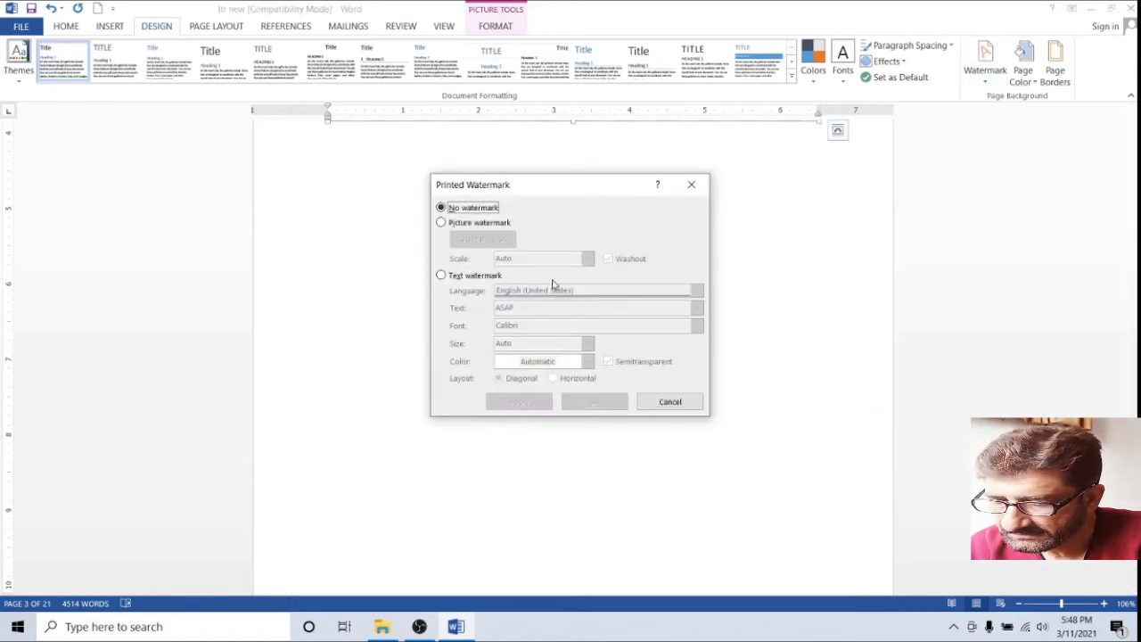
click(452, 279)
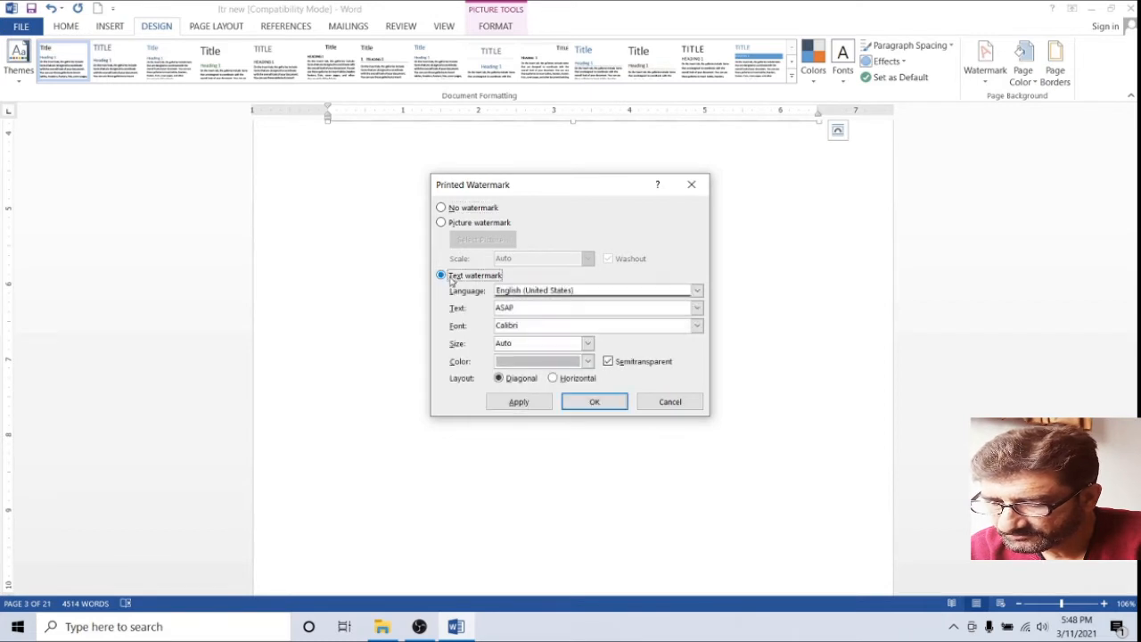
drag(518, 309, 472, 307)
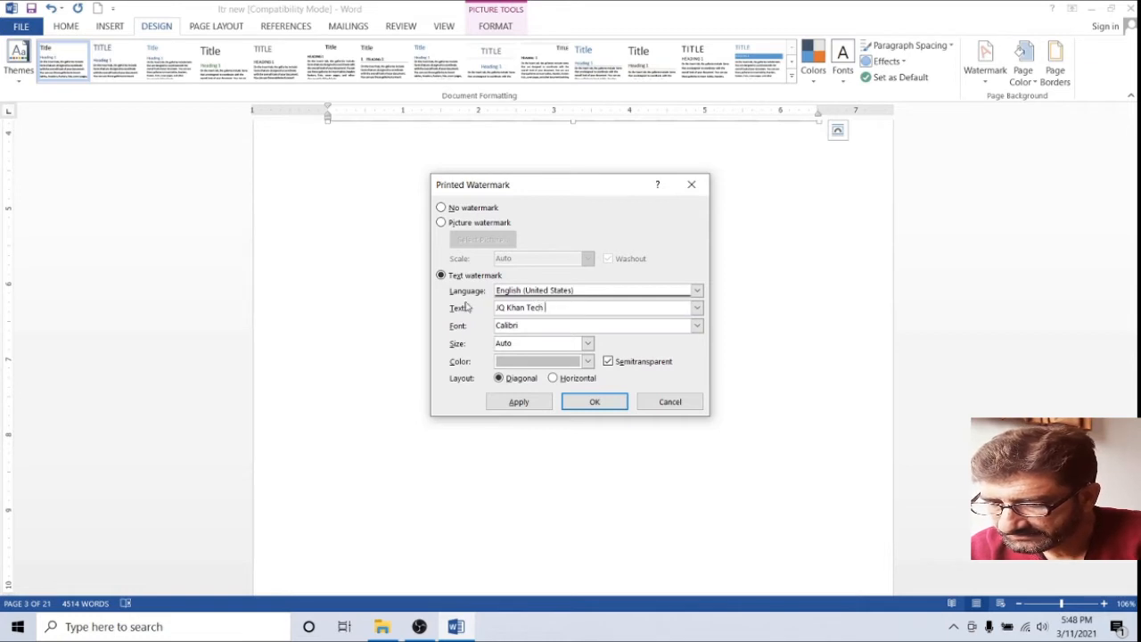
click(521, 402)
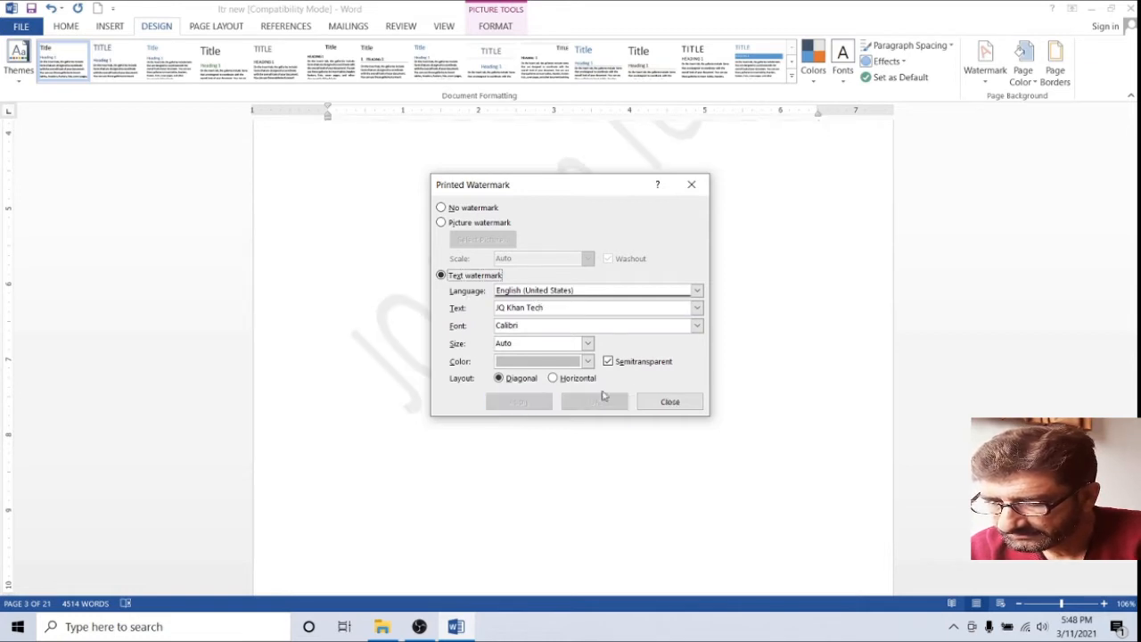
click(678, 402)
Scroll up and place the caret after 'Tags warsak dam'
scroll(682, 403, up, 15)
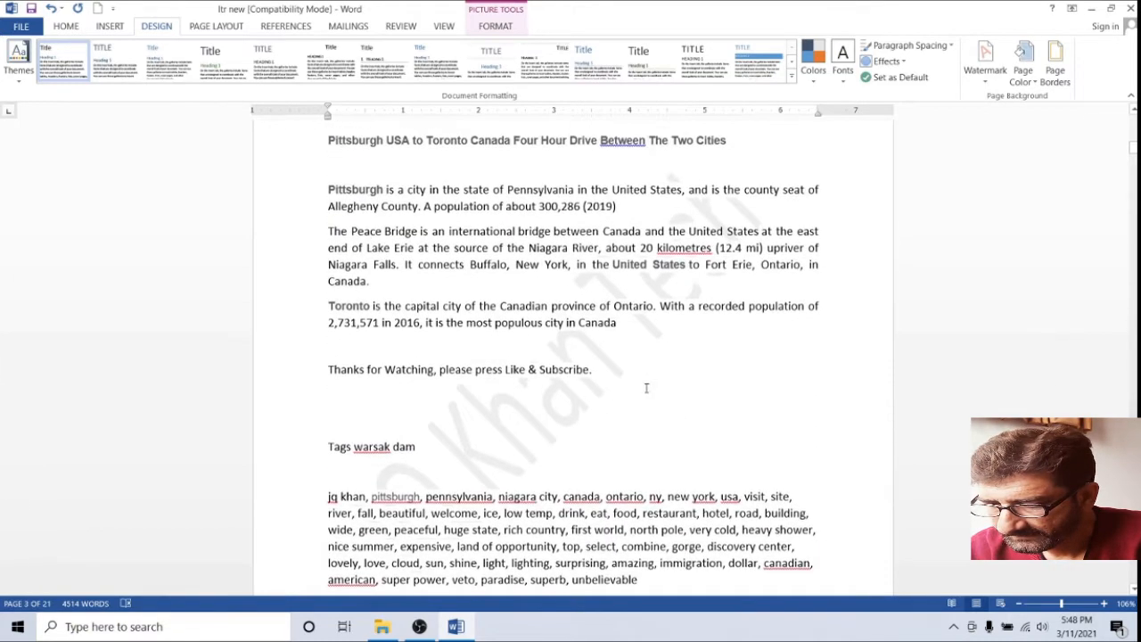
drag(596, 395, 526, 428)
click(532, 450)
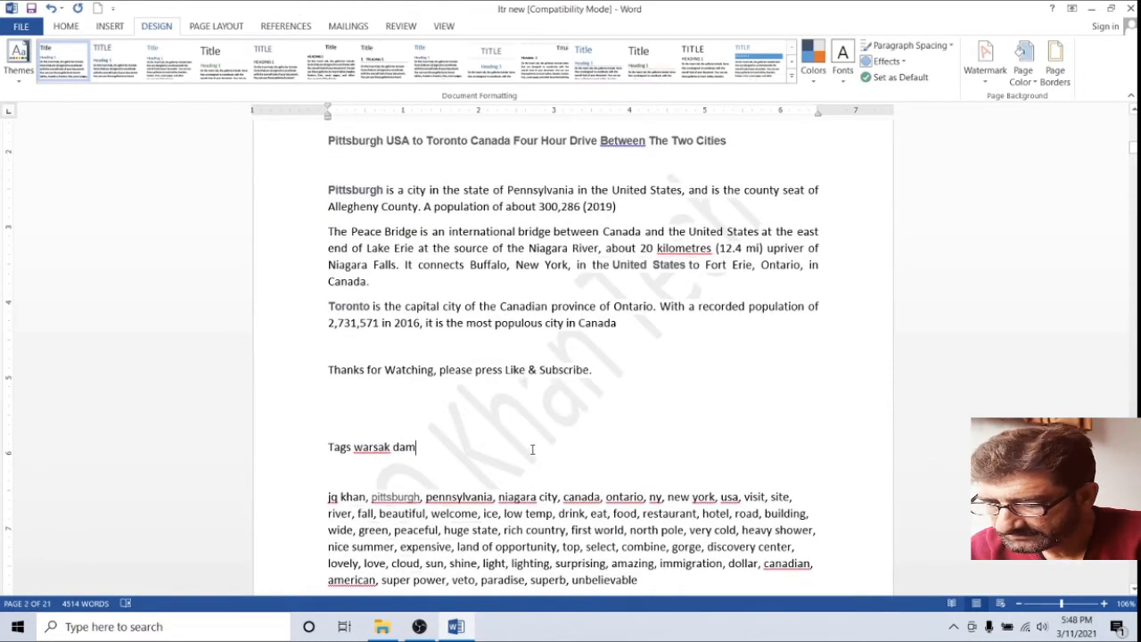
scroll(533, 450, up, 15)
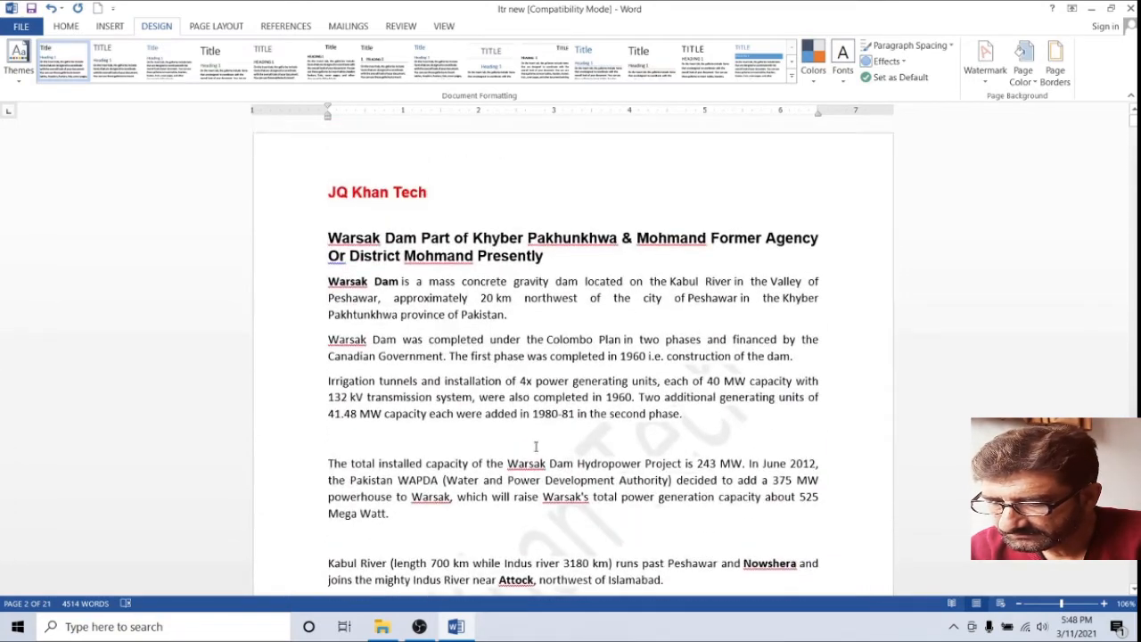
Replace the text watermark with a washed-out picture watermark from JQ Khan Tech.png on the Desktop
click(985, 69)
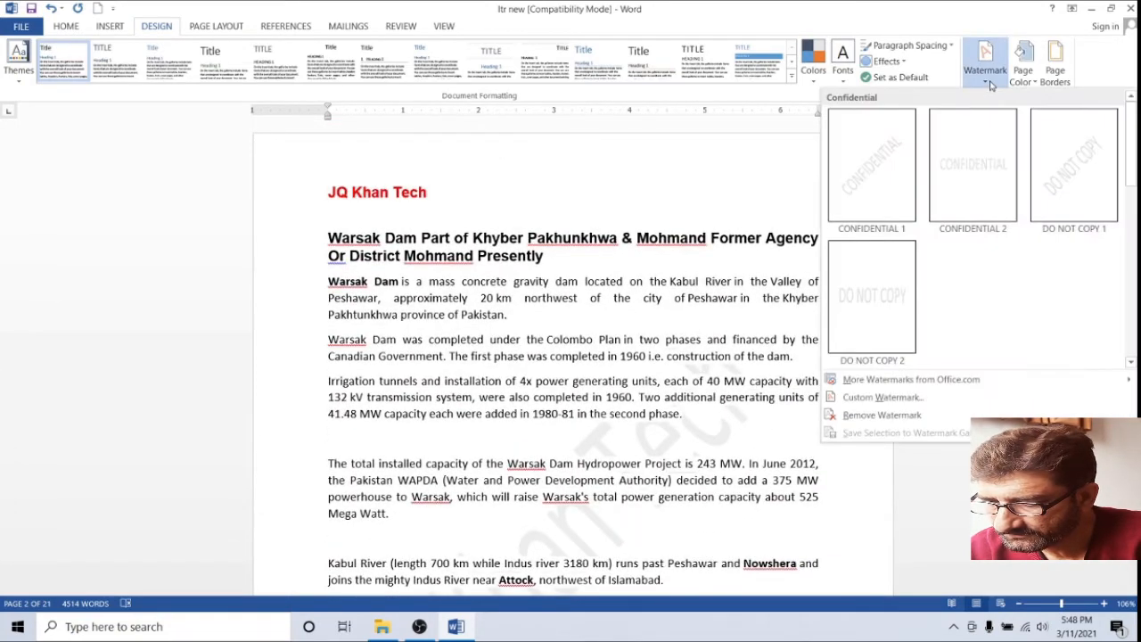
click(881, 419)
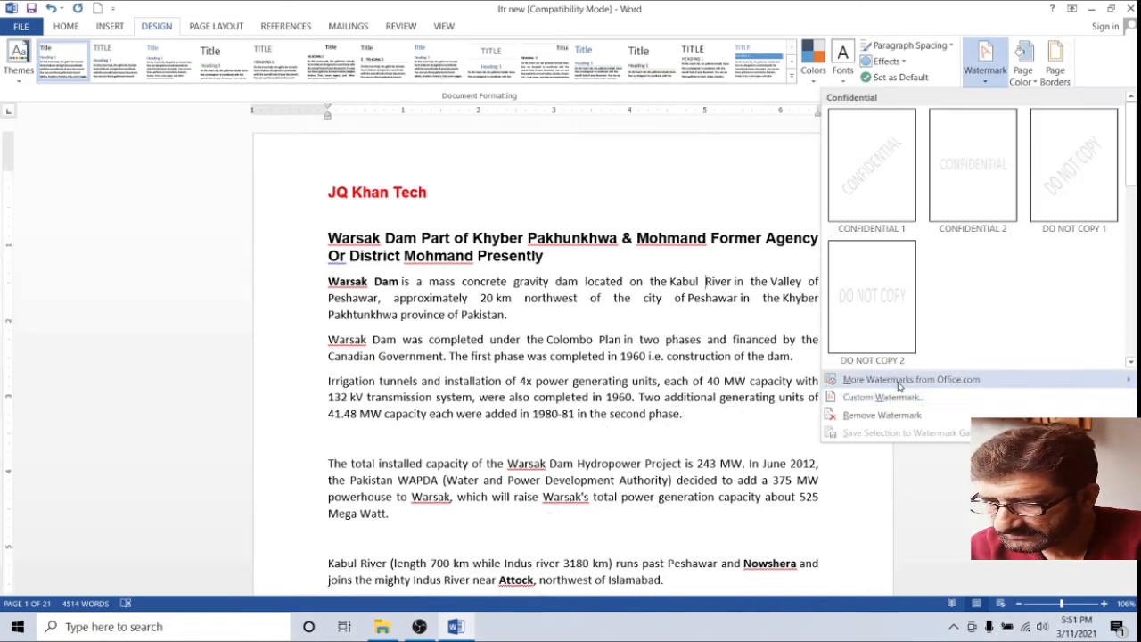
click(883, 397)
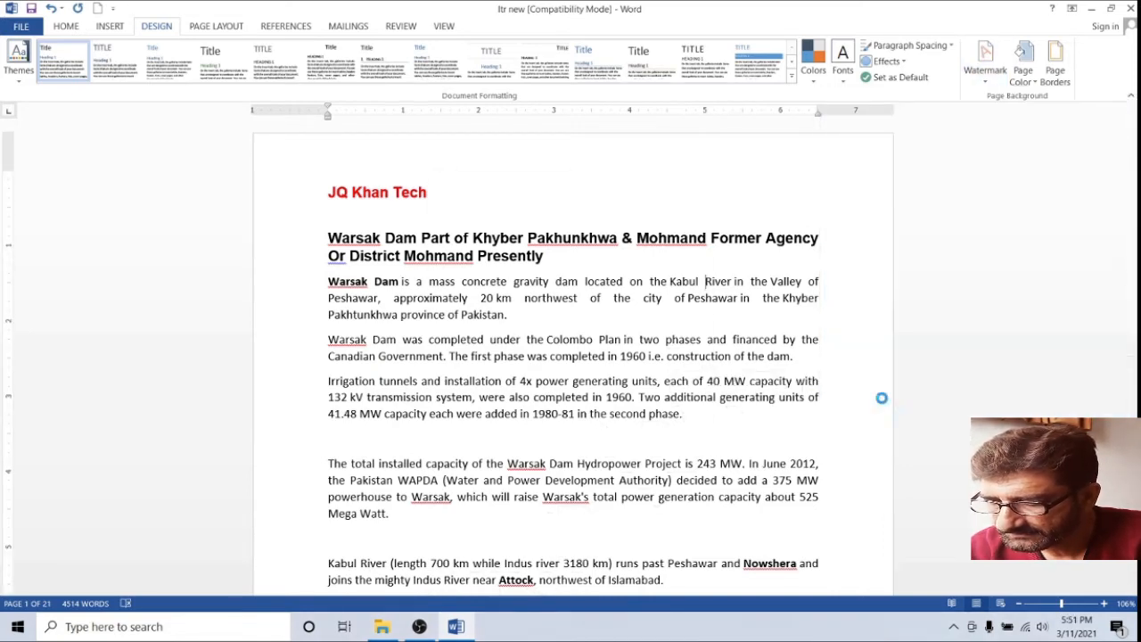
click(459, 226)
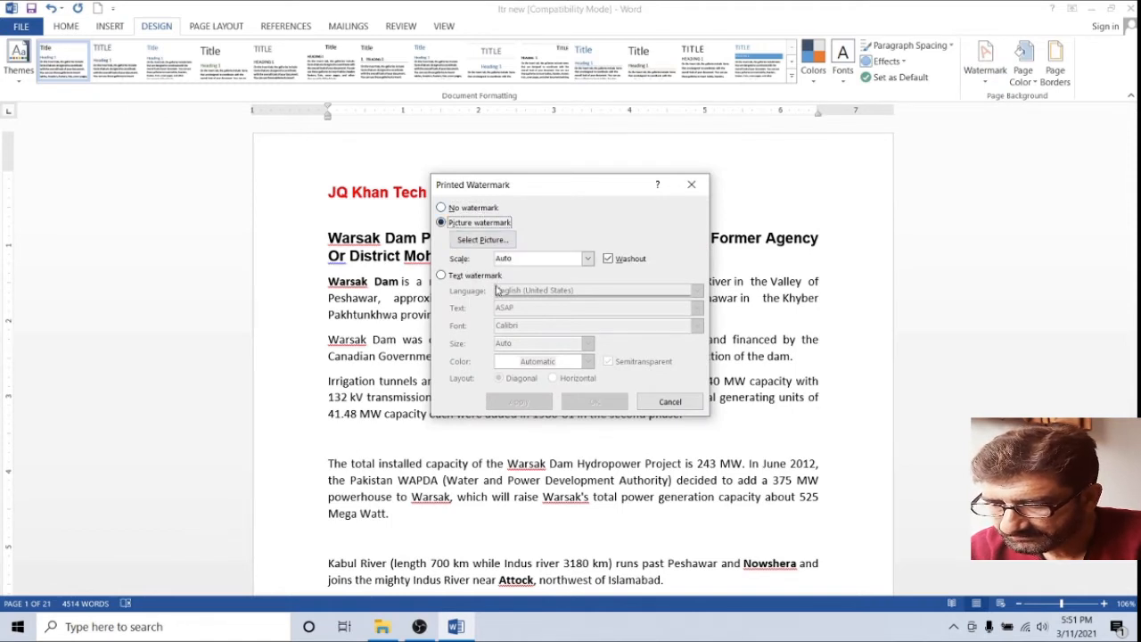
click(483, 240)
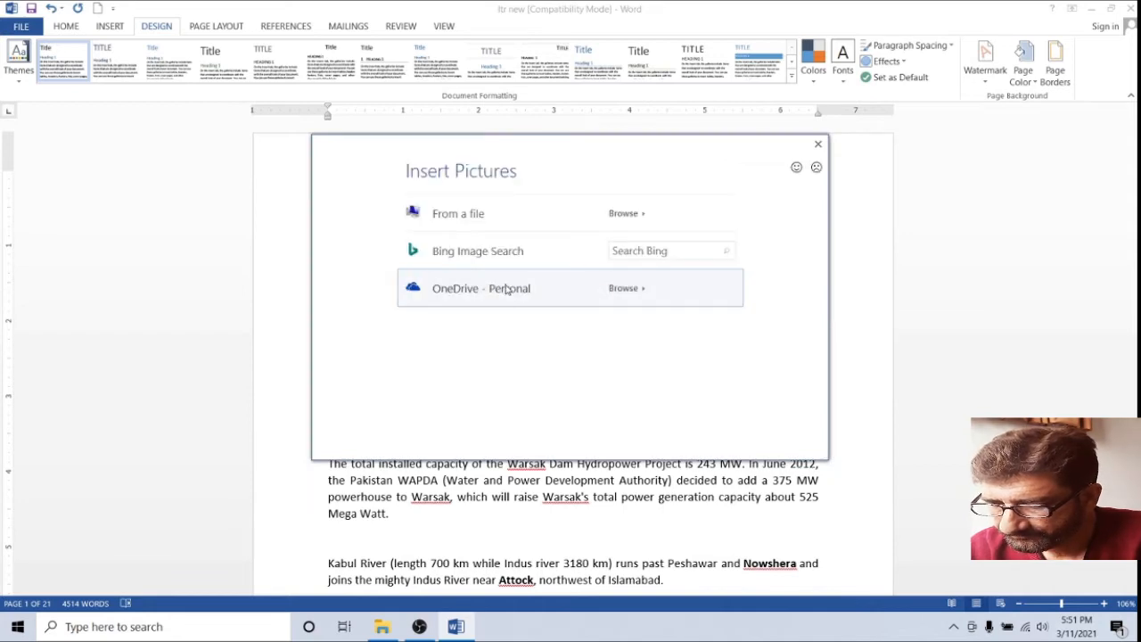
click(638, 221)
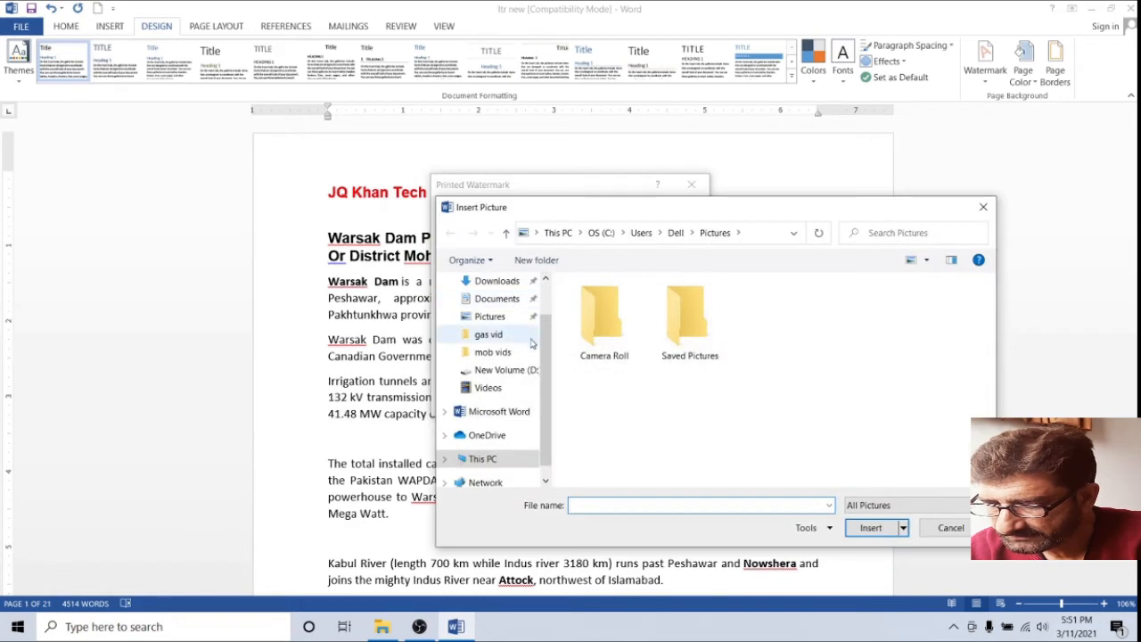
scroll(499, 383, up, 2)
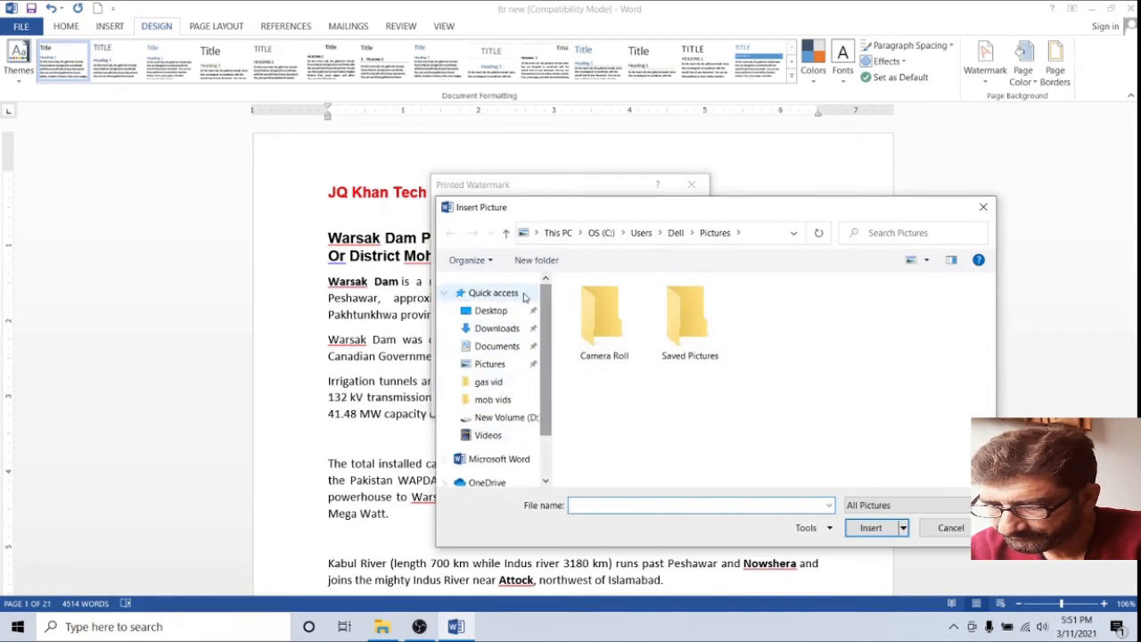
click(491, 310)
double_click(861, 316)
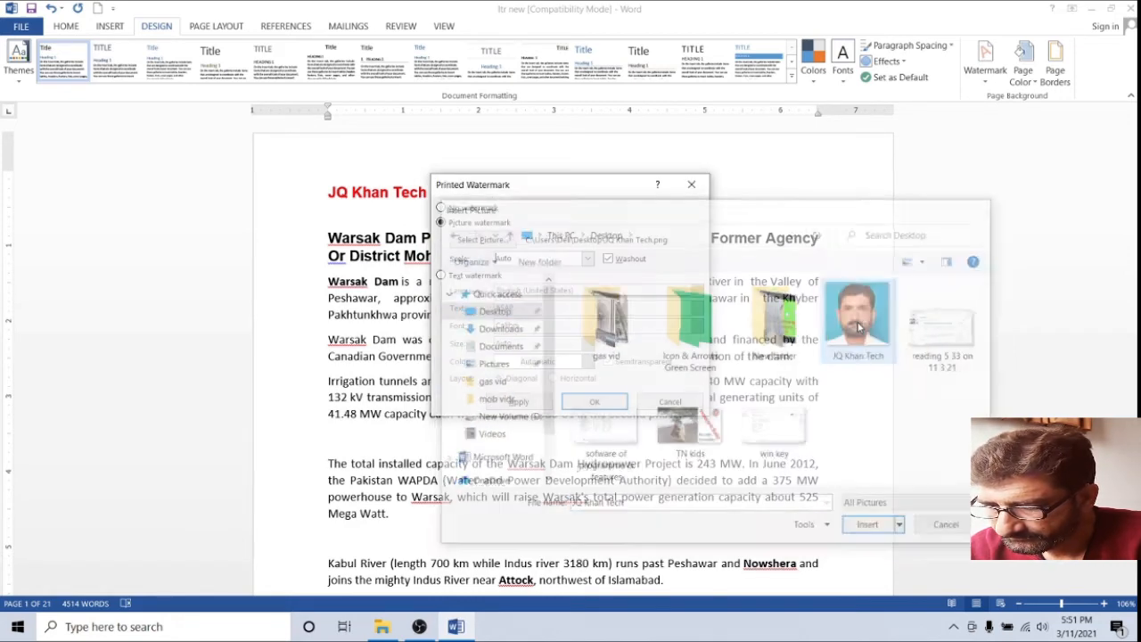
click(522, 403)
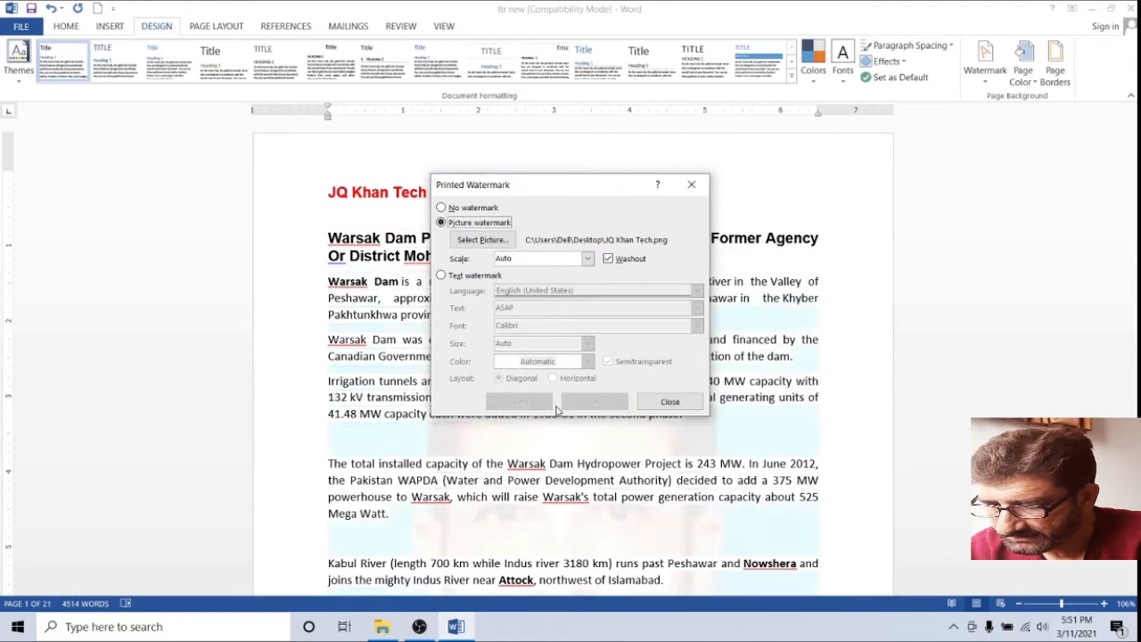
click(669, 401)
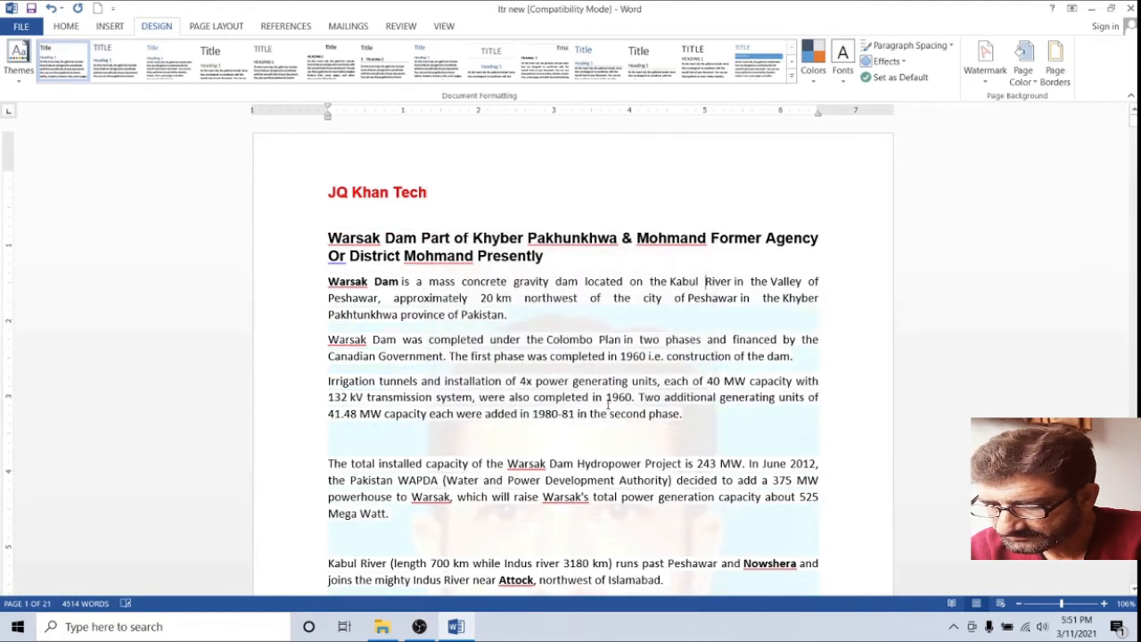
Scroll through the pages to check the picture watermark
scroll(605, 401, down, 8)
scroll(604, 401, down, 20)
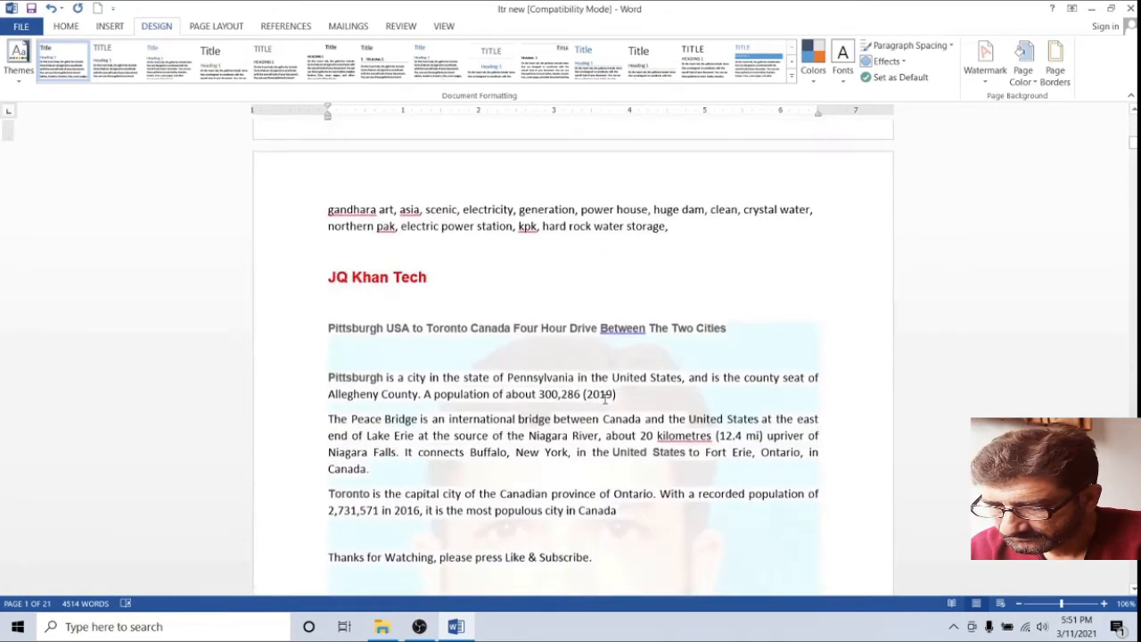
scroll(604, 404, down, 14)
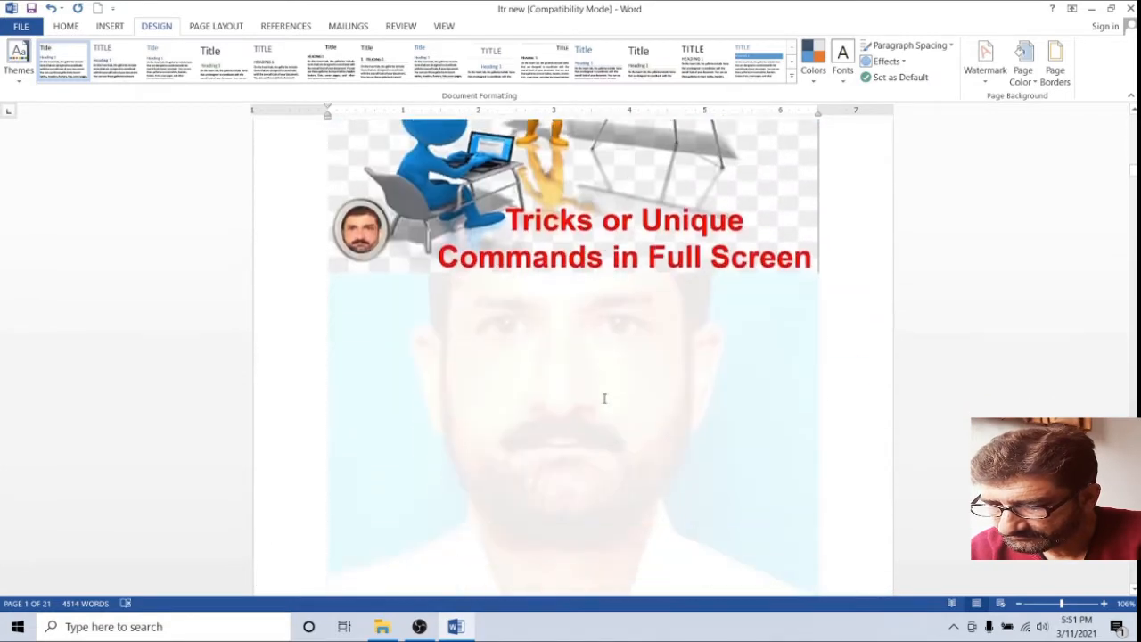
scroll(604, 398, up, 1)
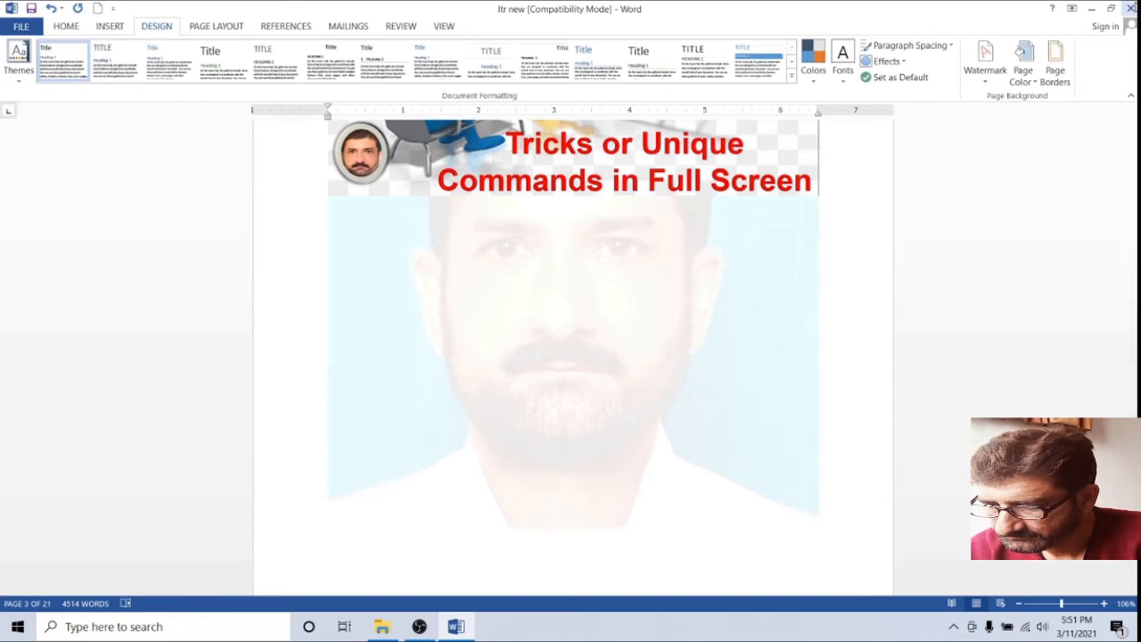
click(984, 55)
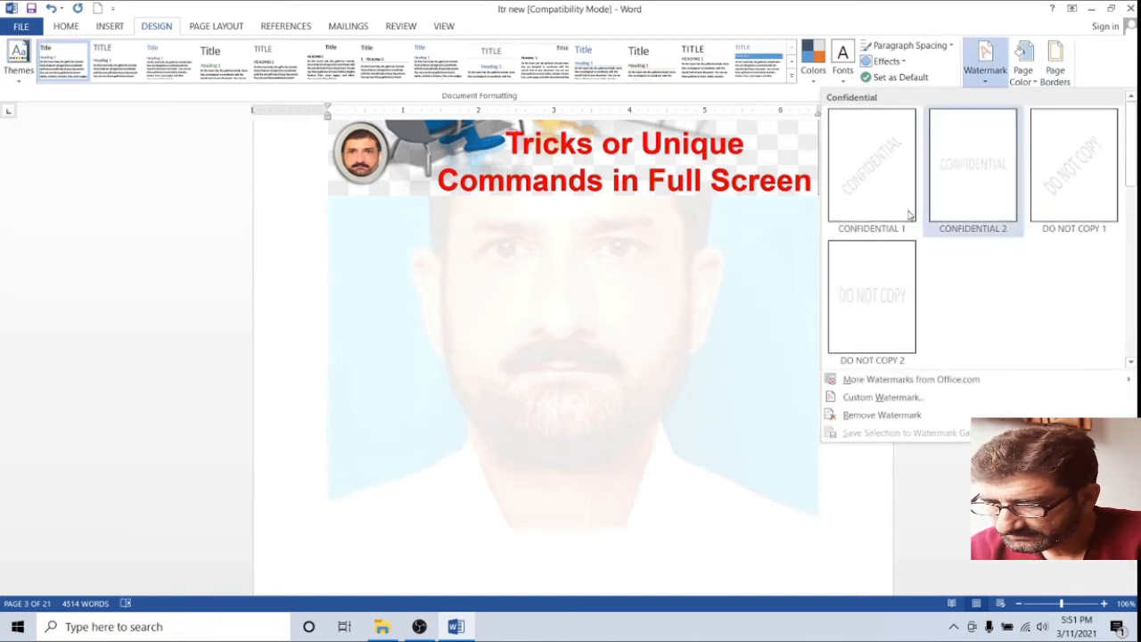
Remove the watermark and copy the selected Warsak Dam heading and paragraphs
click(876, 415)
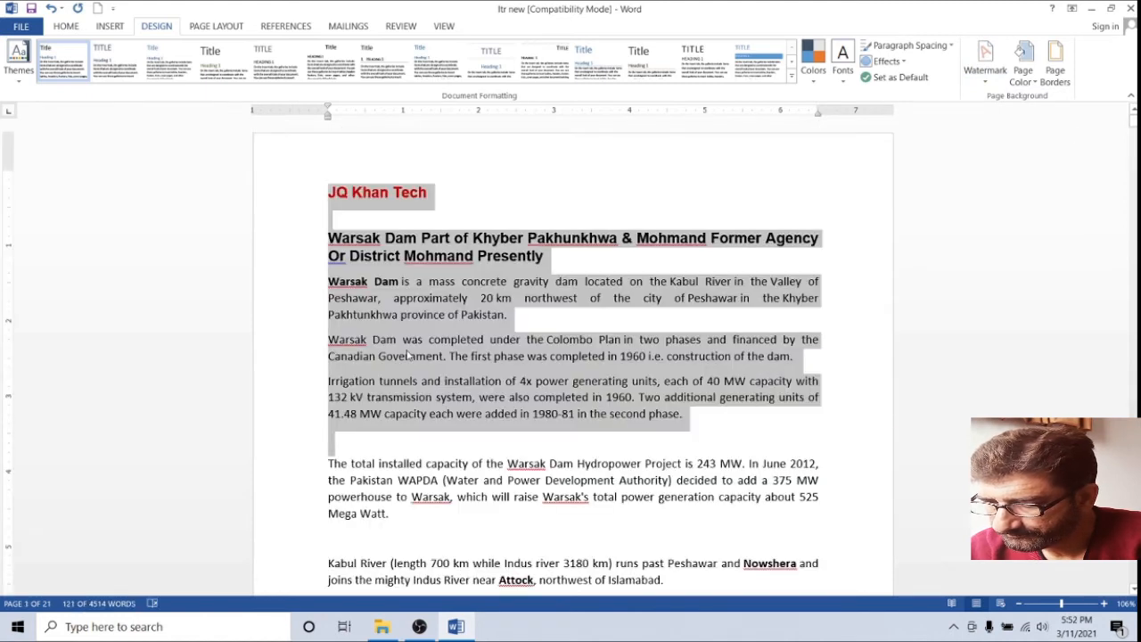
right_click(406, 355)
click(434, 102)
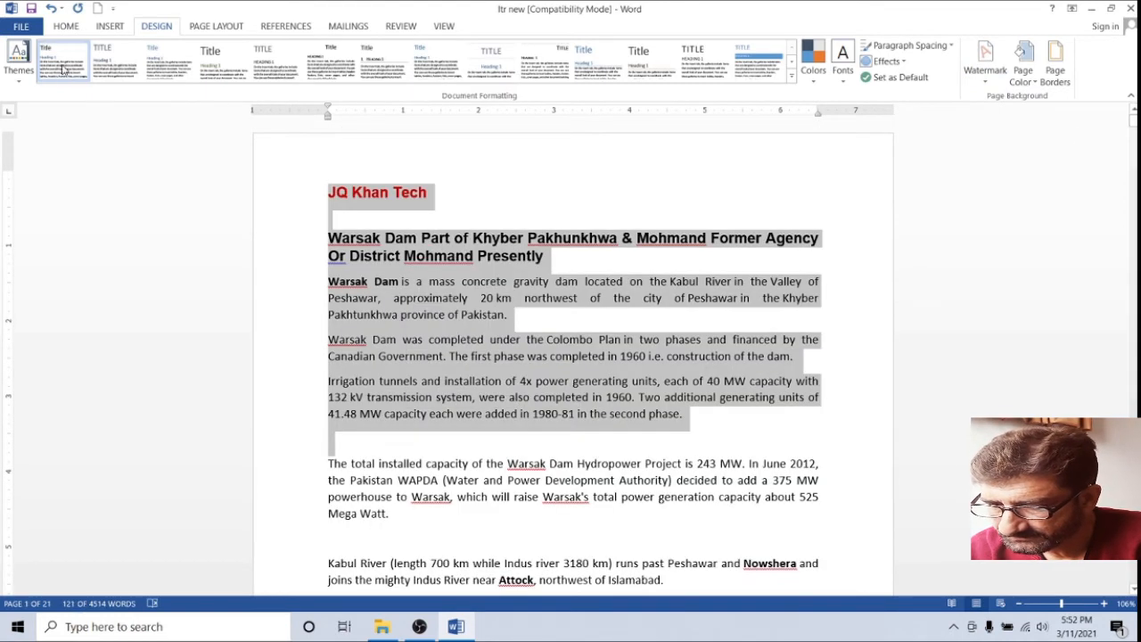
click(280, 259)
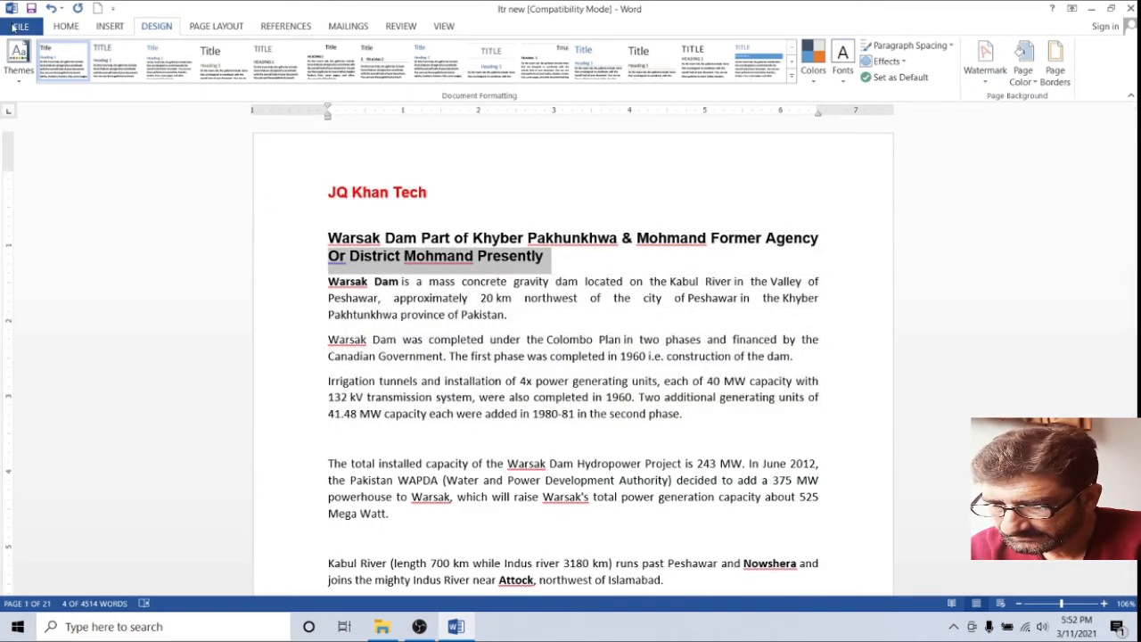
Paste the copied text into a new blank document
click(19, 25)
click(43, 89)
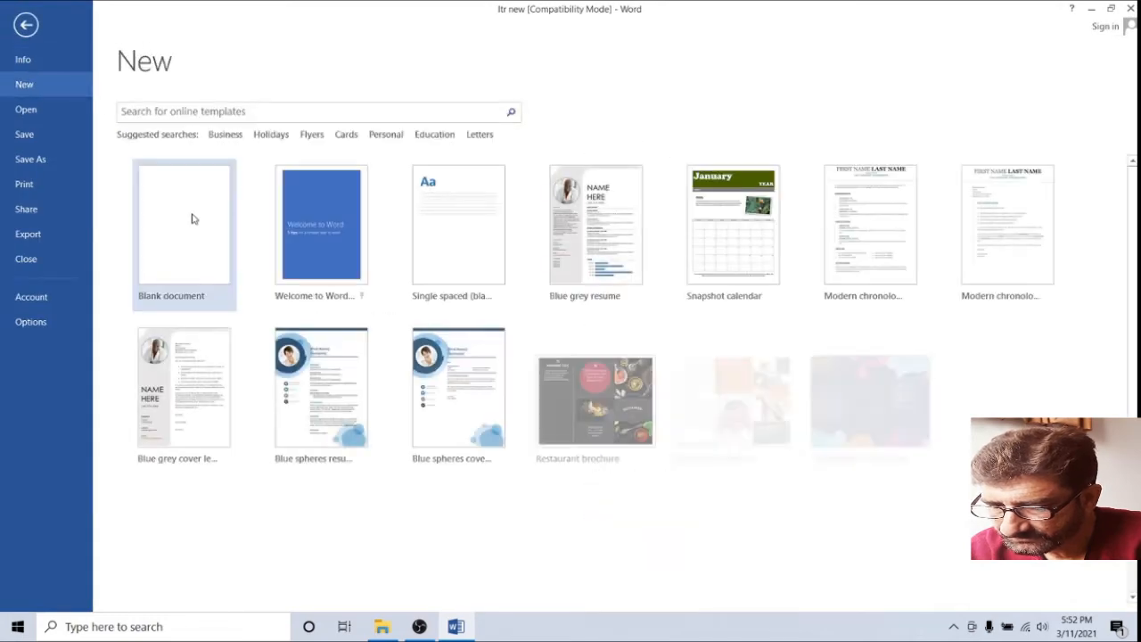
click(192, 220)
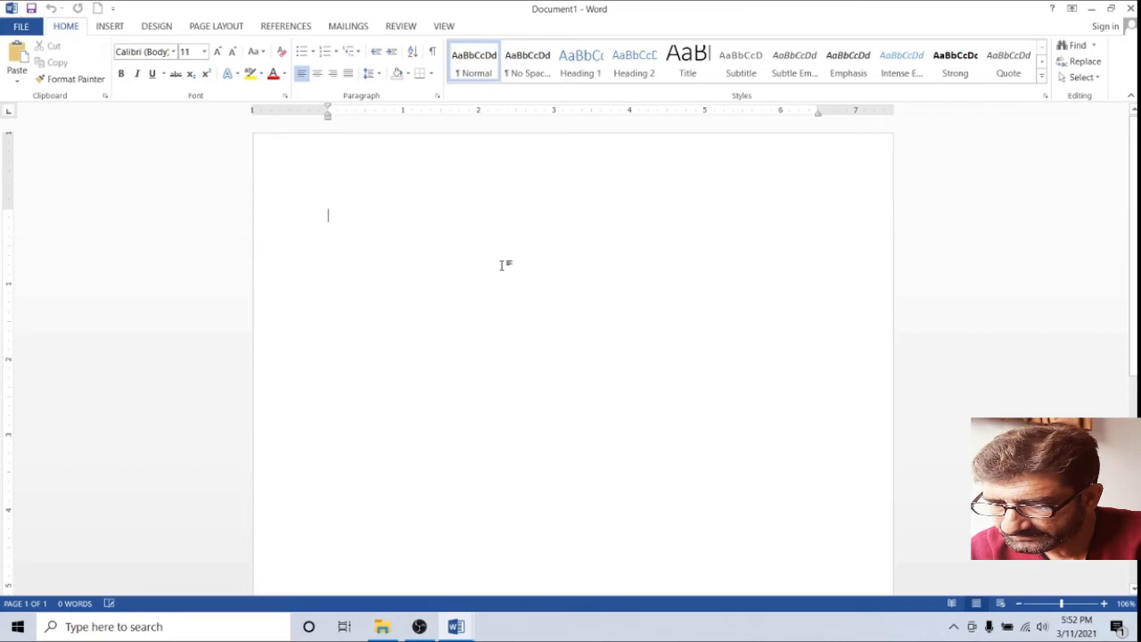
key(ctrl+v)
Close the original ltr new document without saving and return to the new document
click(1093, 8)
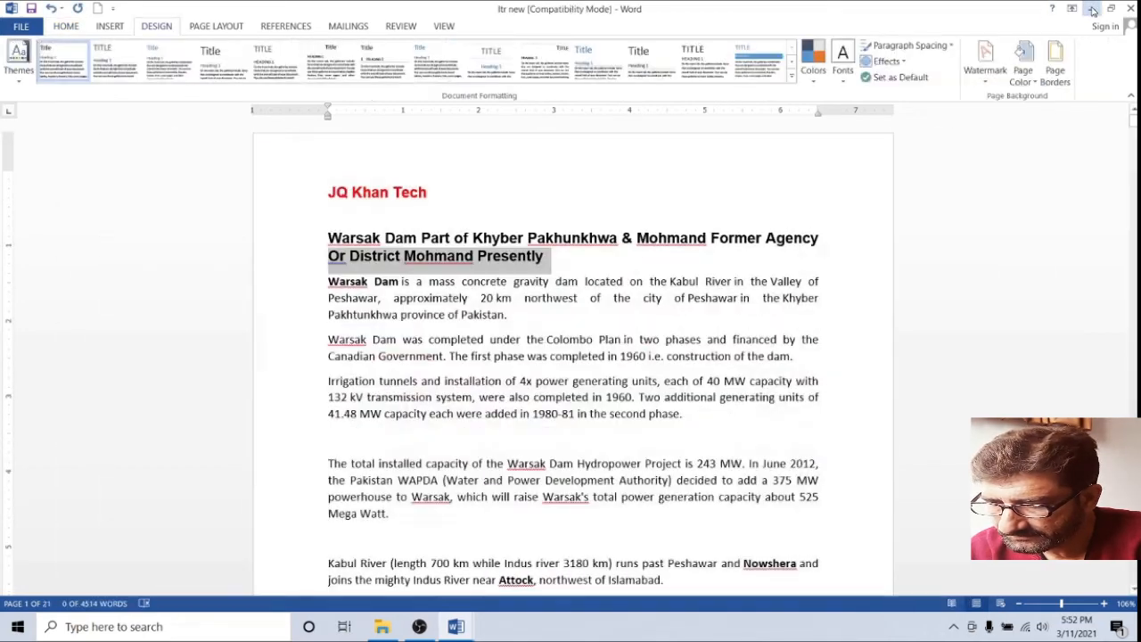
click(1130, 7)
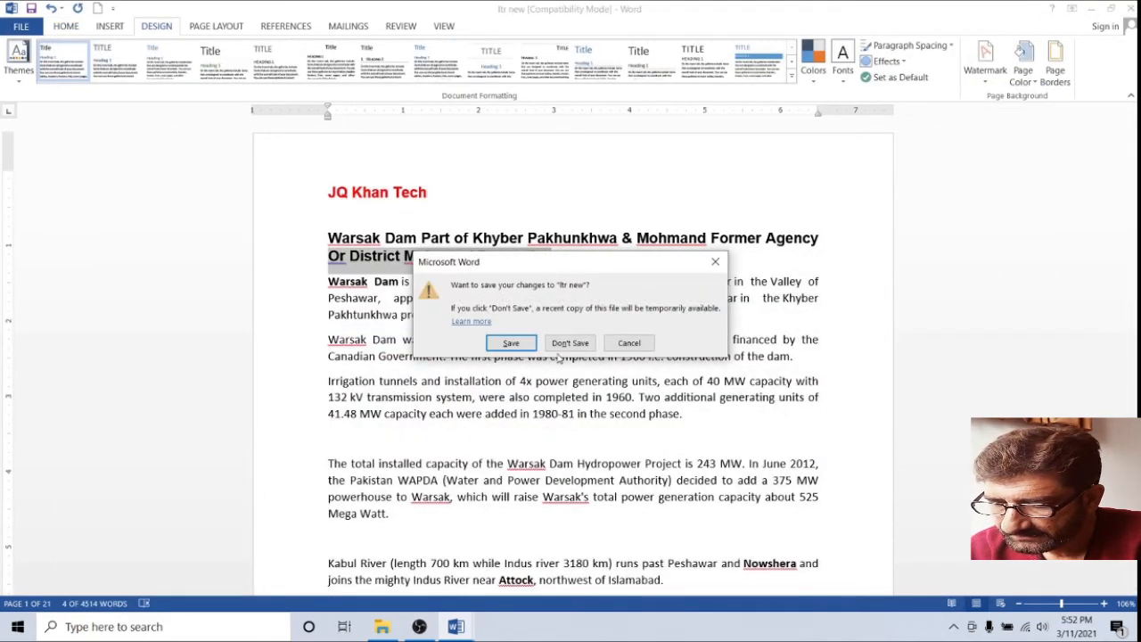
click(559, 344)
click(456, 626)
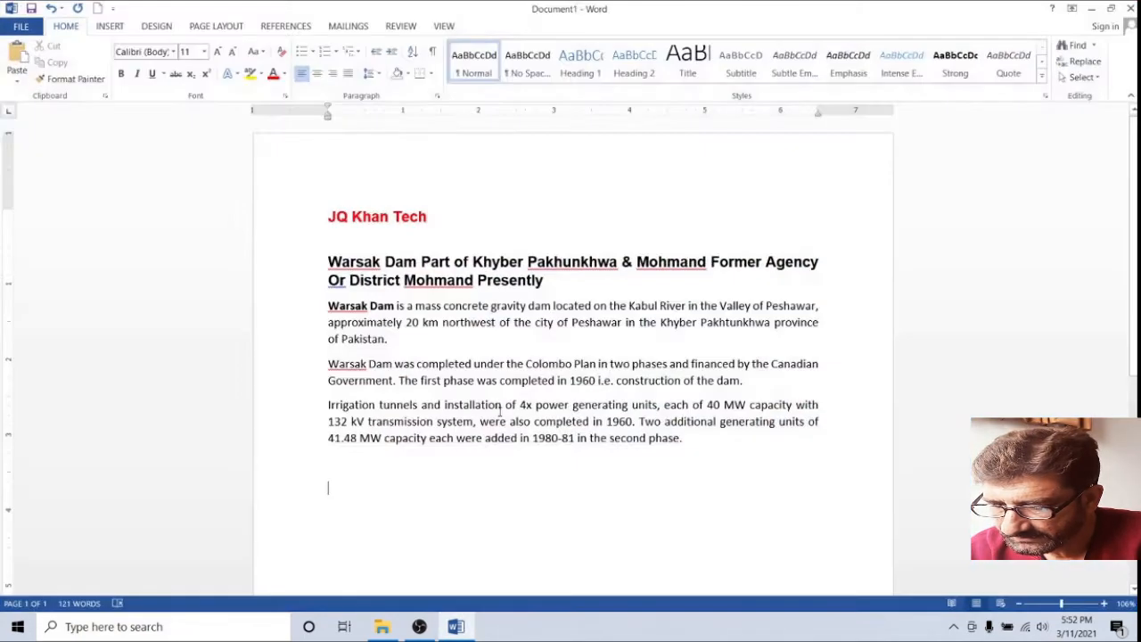
Start saving the new document to the Desktop under the name JQ Khan Tech
scroll(532, 296, down, 5)
scroll(533, 296, up, 5)
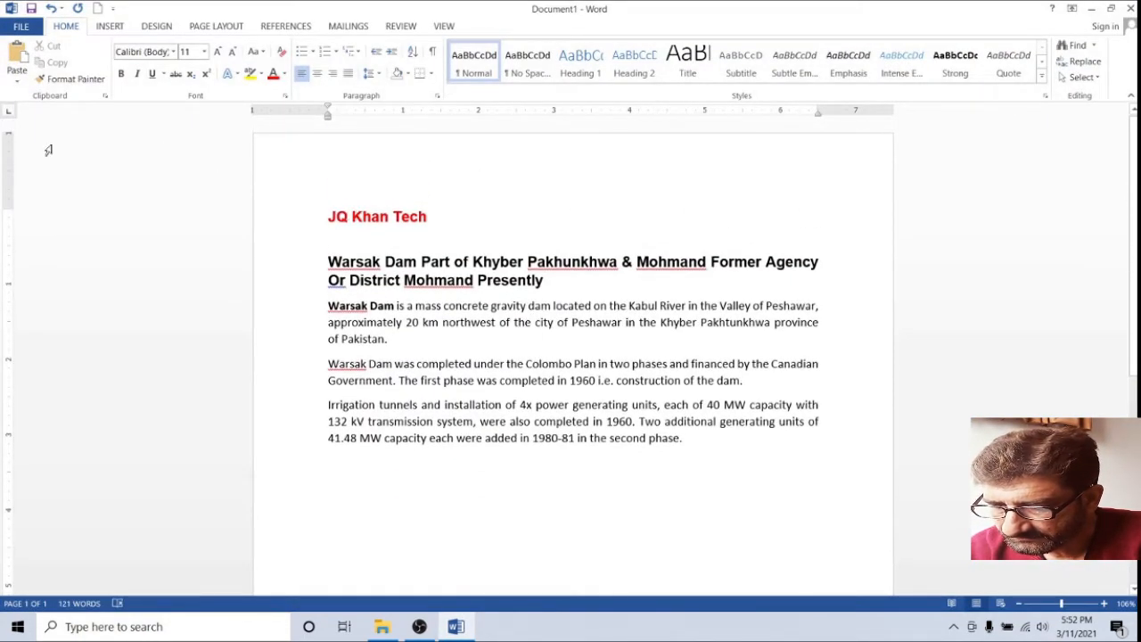
click(20, 26)
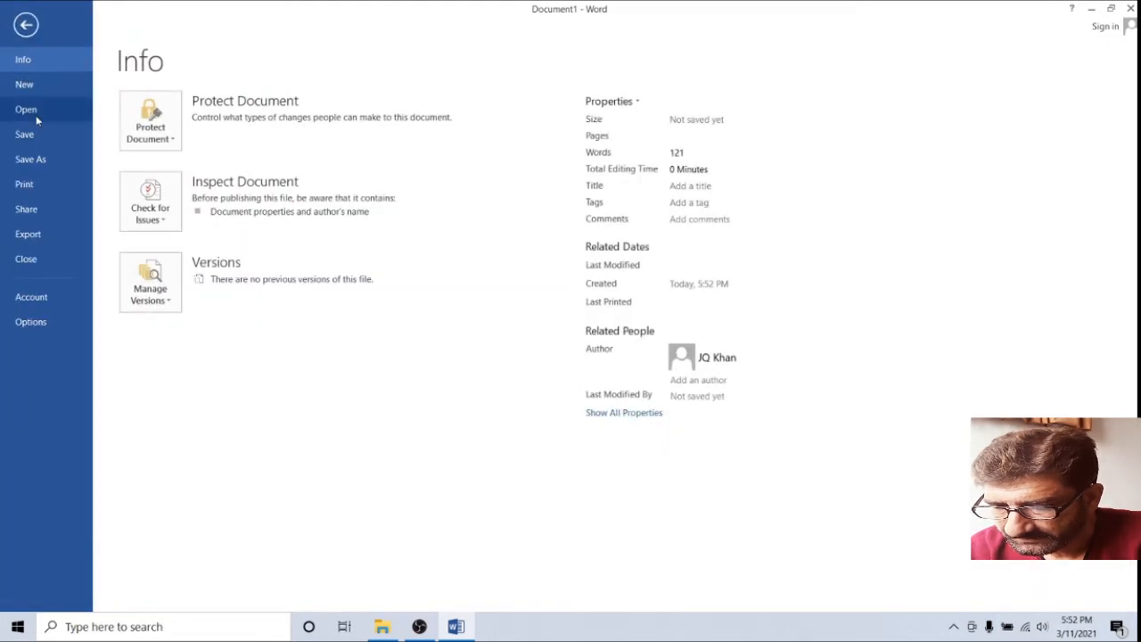
click(38, 160)
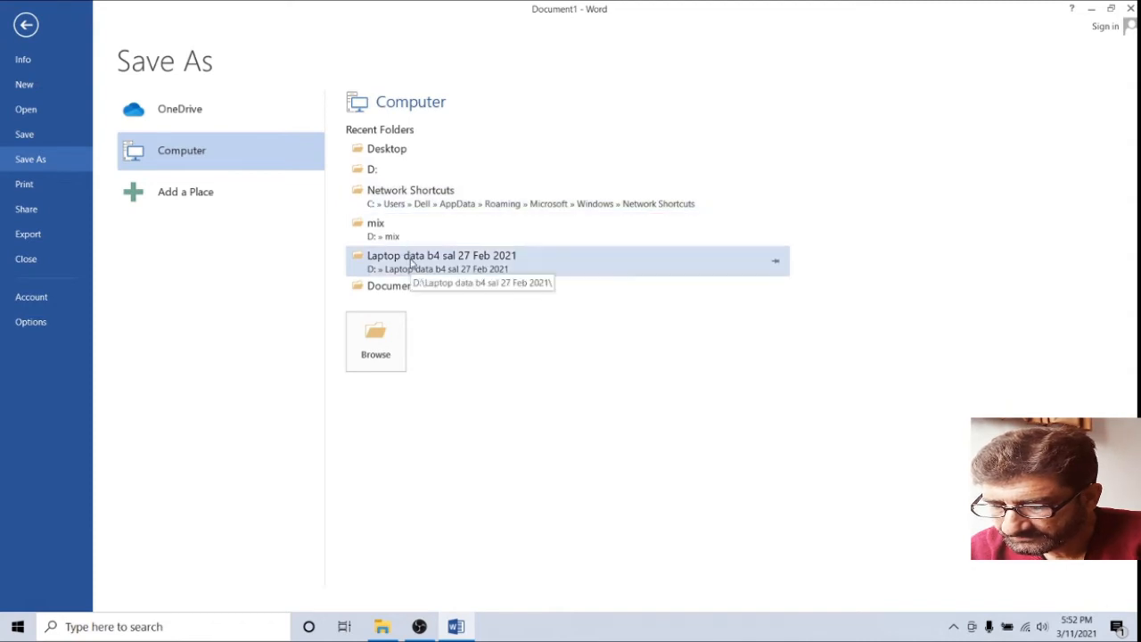
click(387, 156)
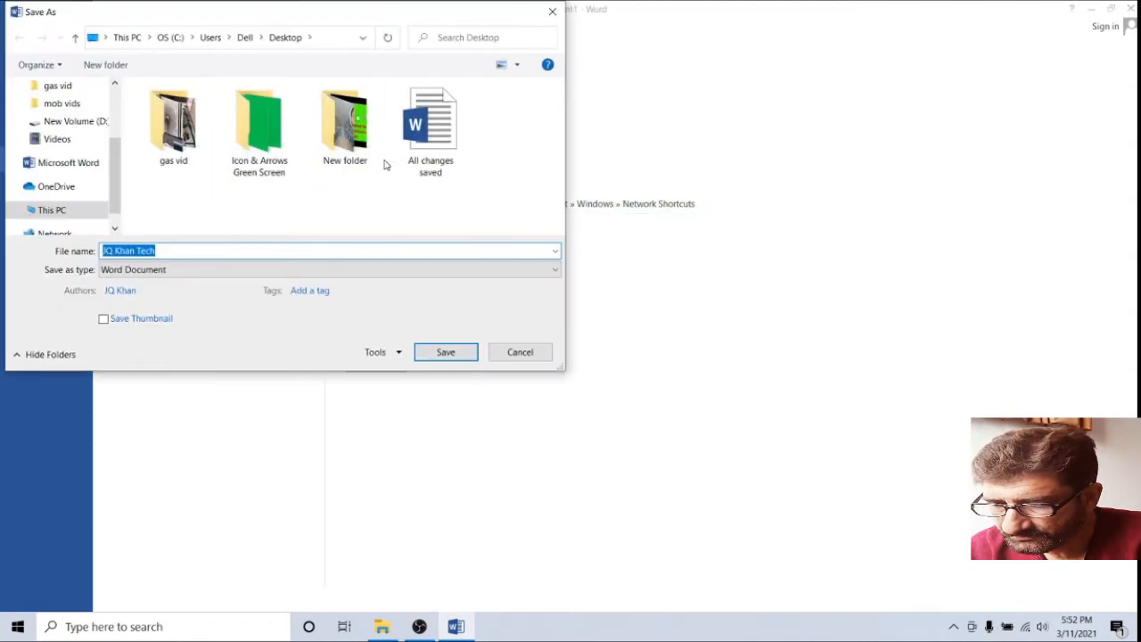
click(396, 353)
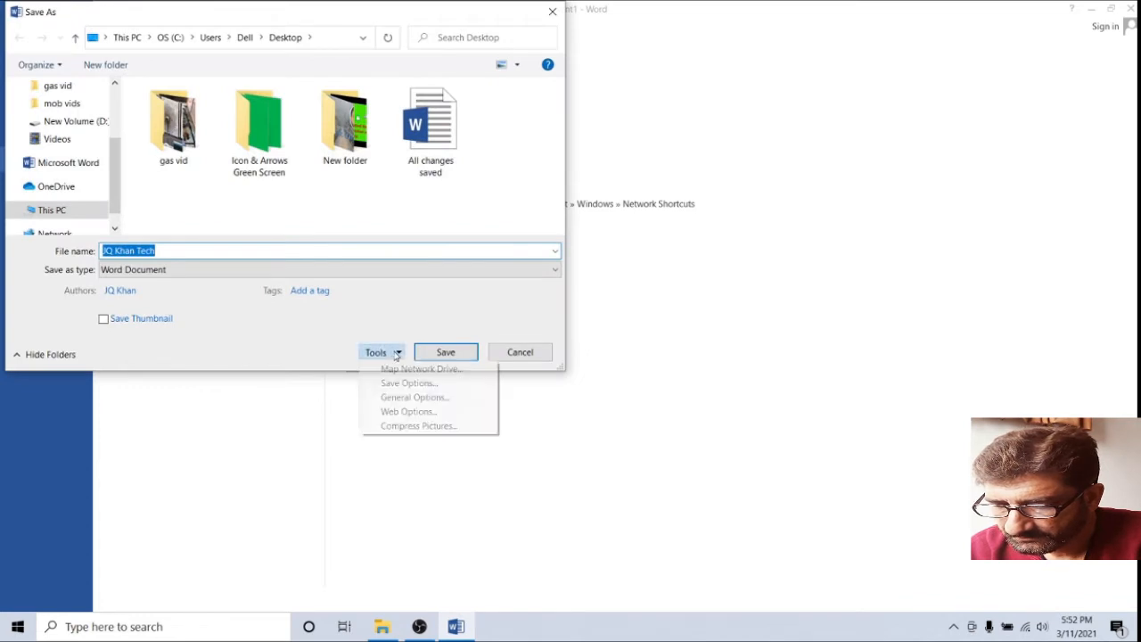
Set open and modify passwords, recommend read-only, and save JQ Khan Tech to the Desktop
click(413, 398)
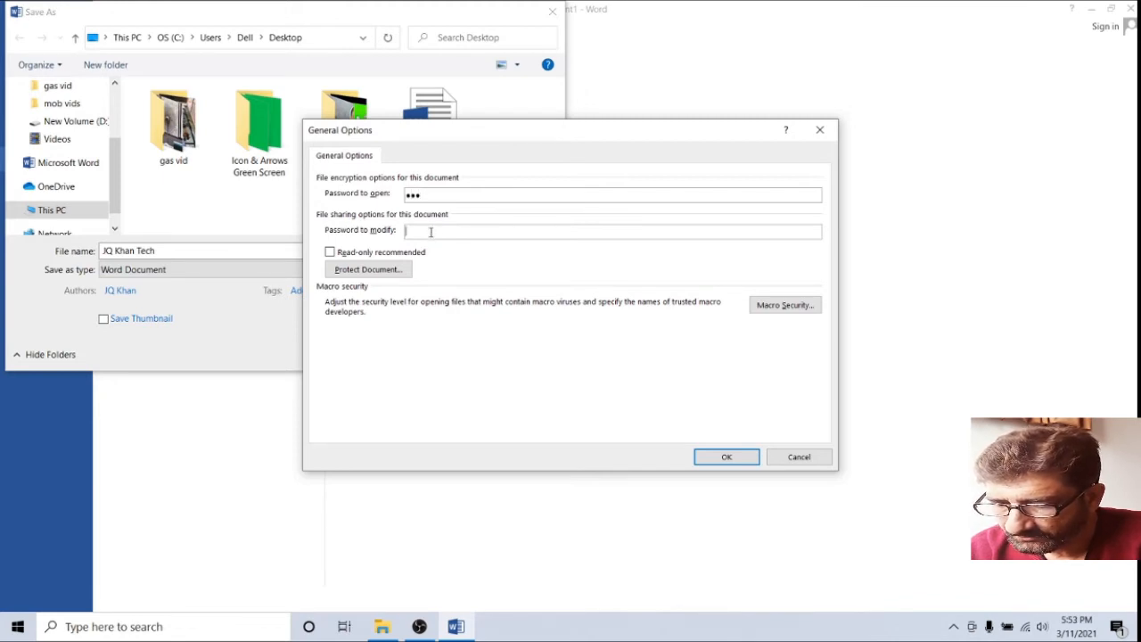
click(330, 253)
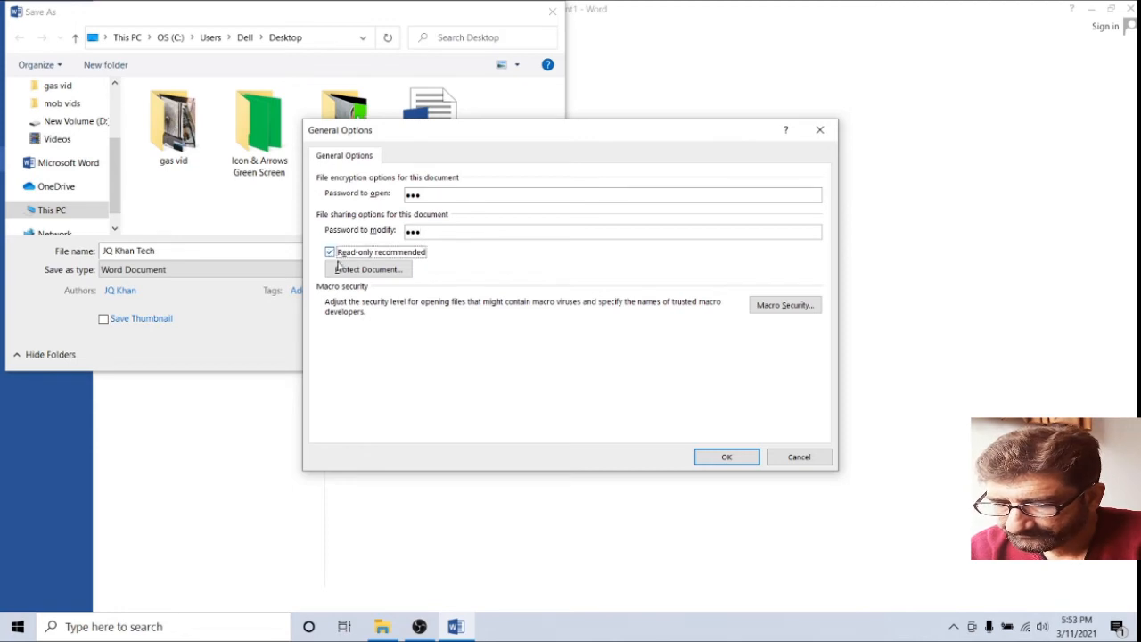
key(Return)
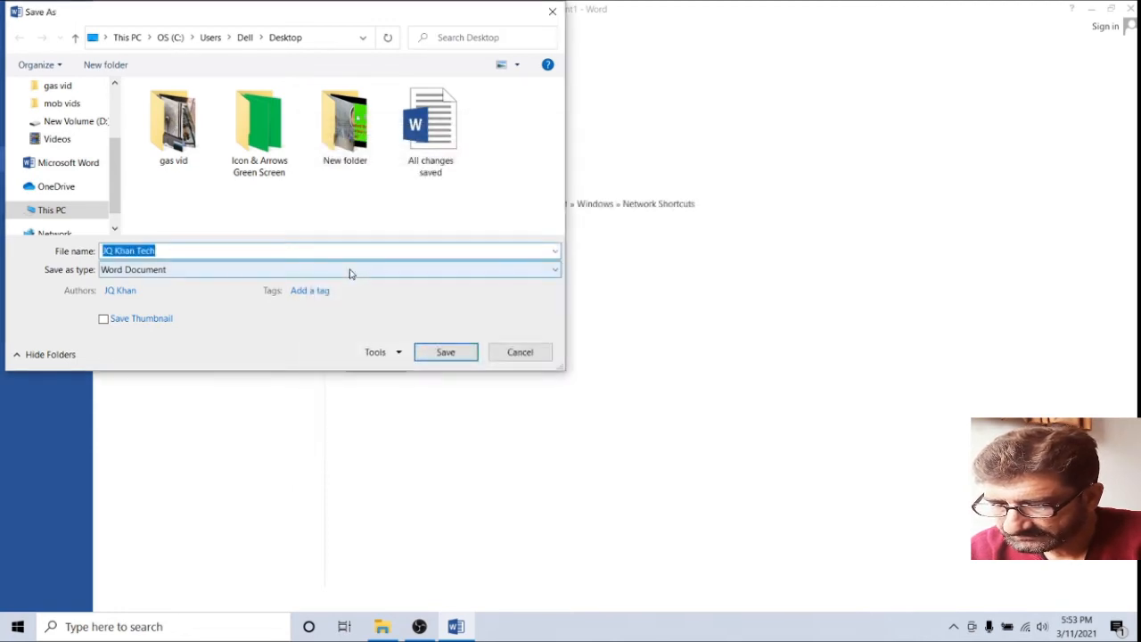
click(415, 356)
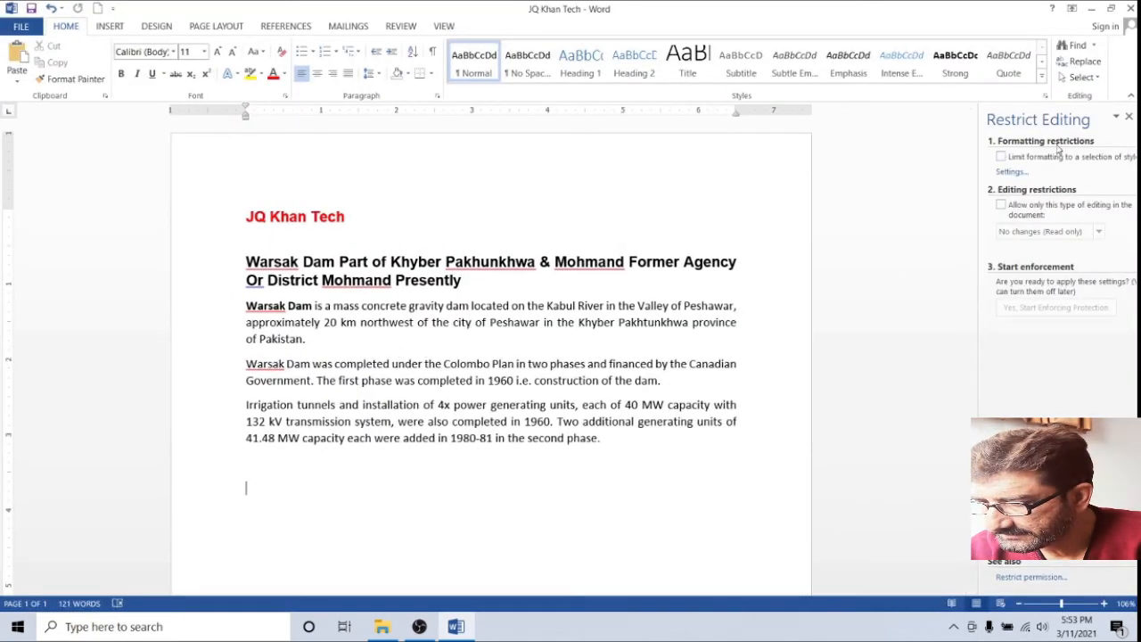
Limit formatting to styles, allow only No changes (Read only) editing, and tick Everyone as an exception
click(1000, 157)
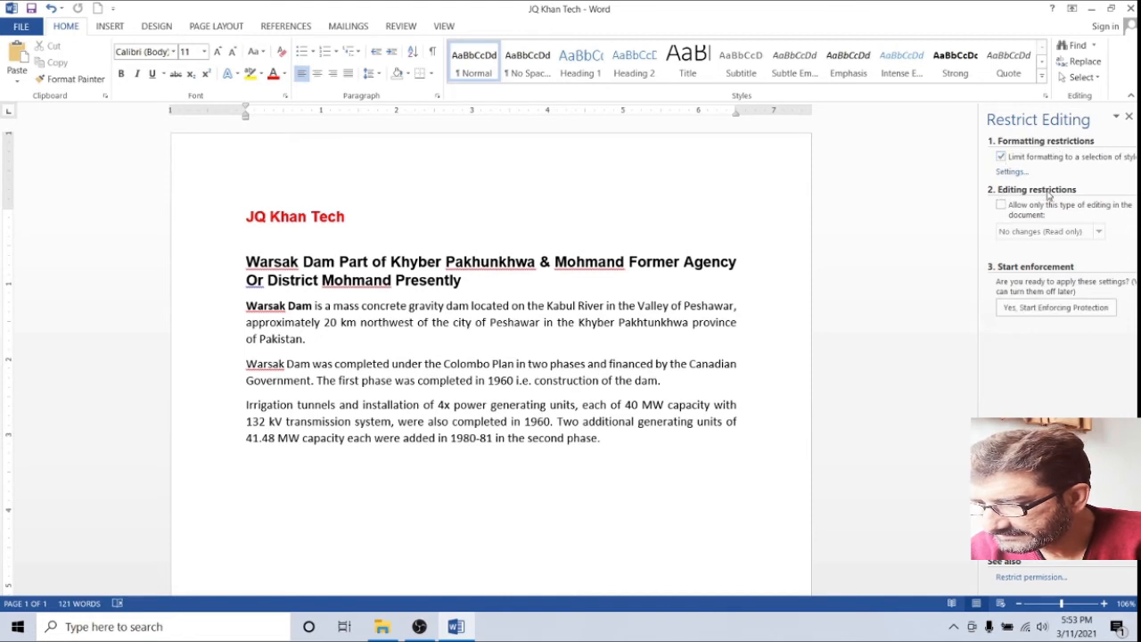
click(1002, 214)
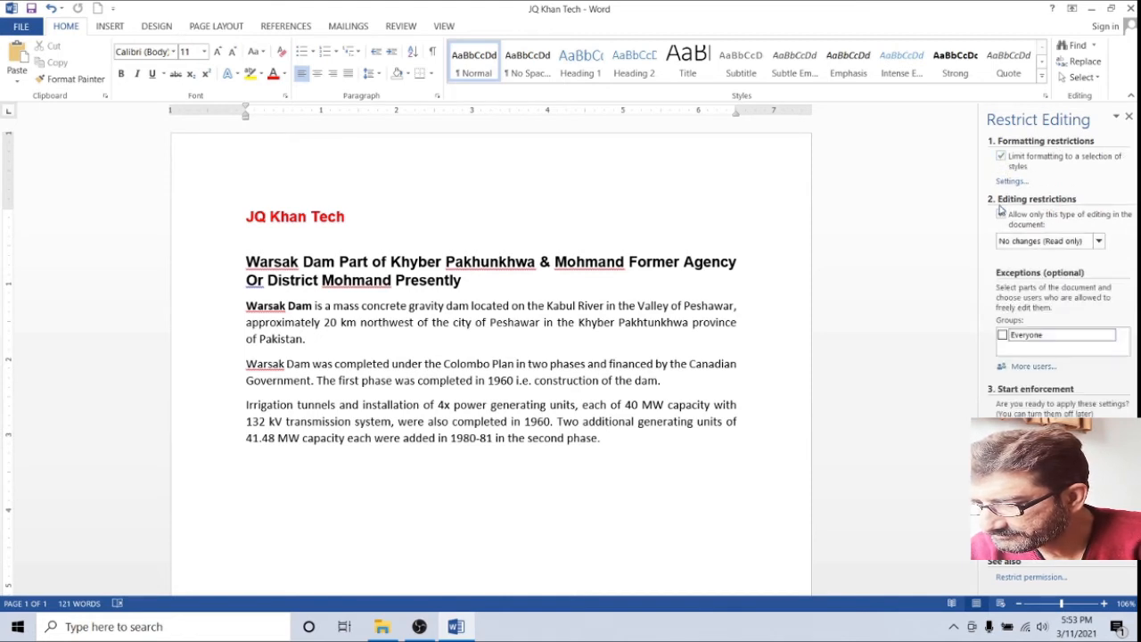
click(1099, 242)
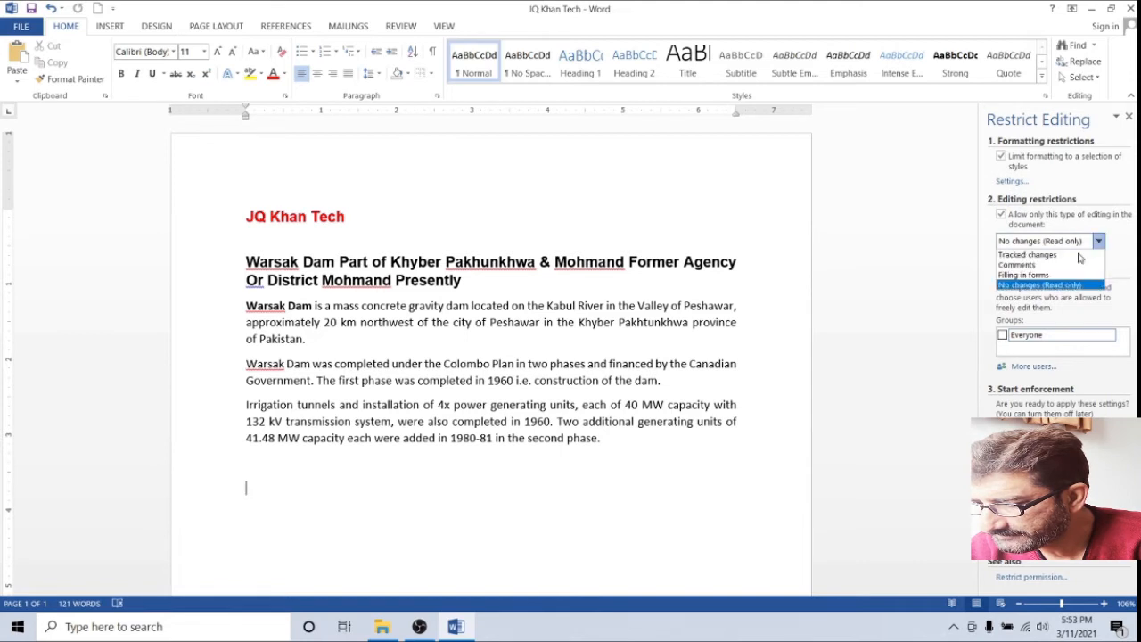
click(1037, 285)
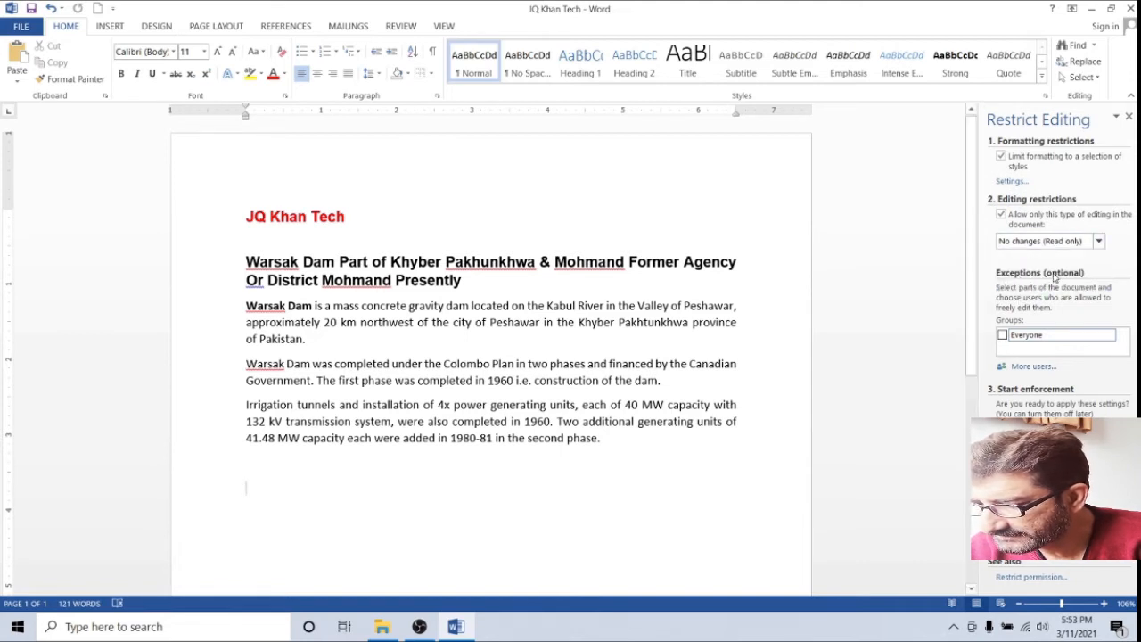
click(1003, 336)
click(1124, 316)
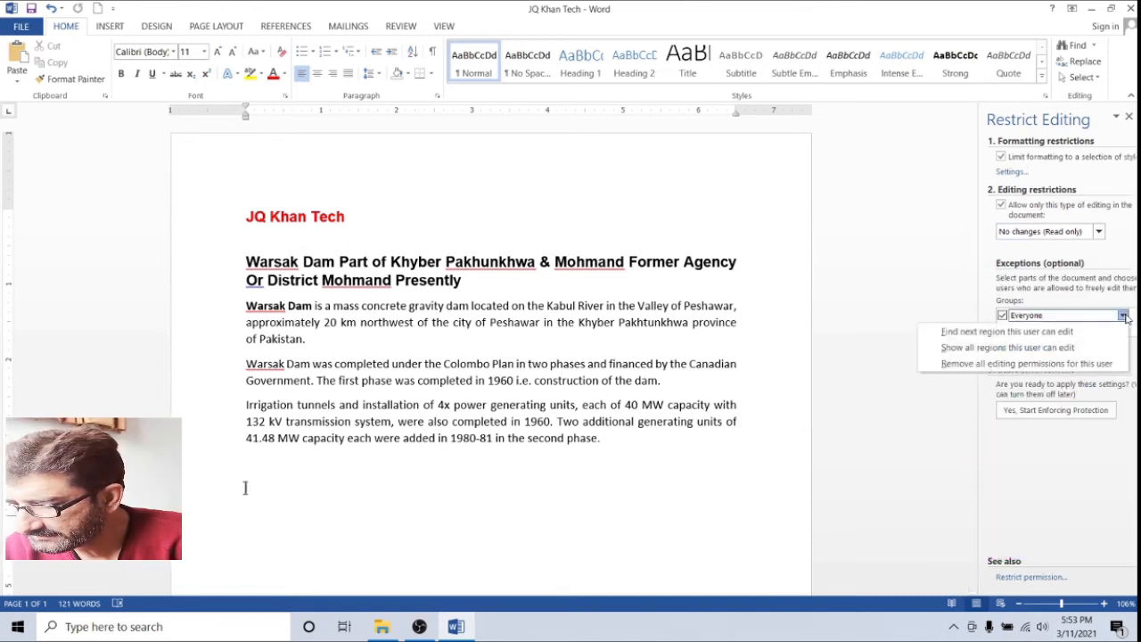
click(1029, 365)
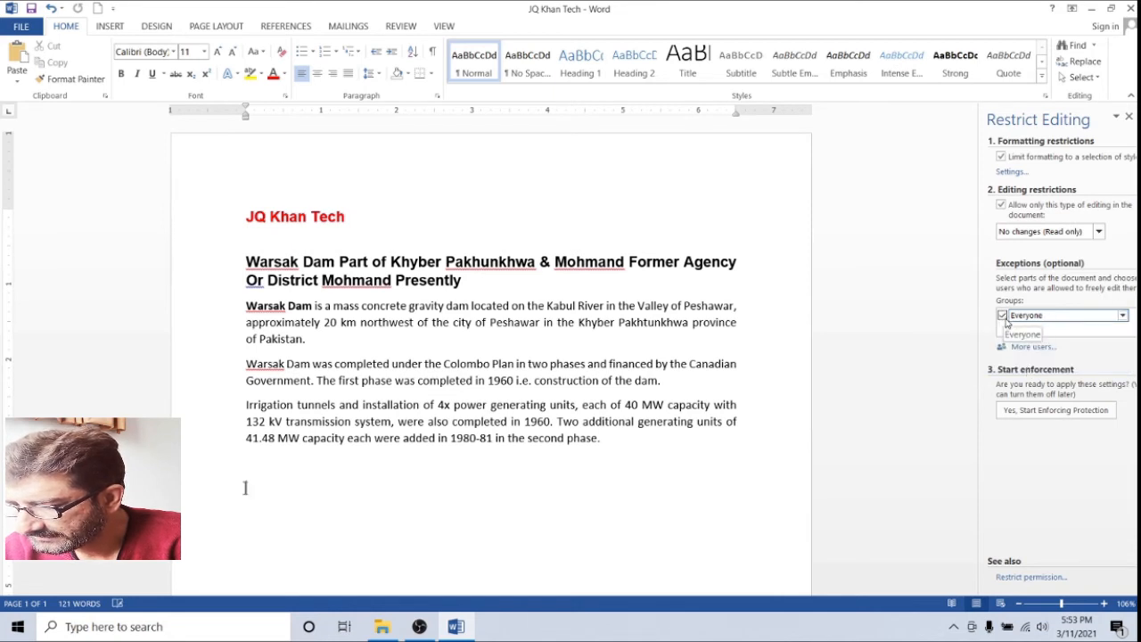
Start enforcing the read-only protection and confirm it with a password
click(1033, 411)
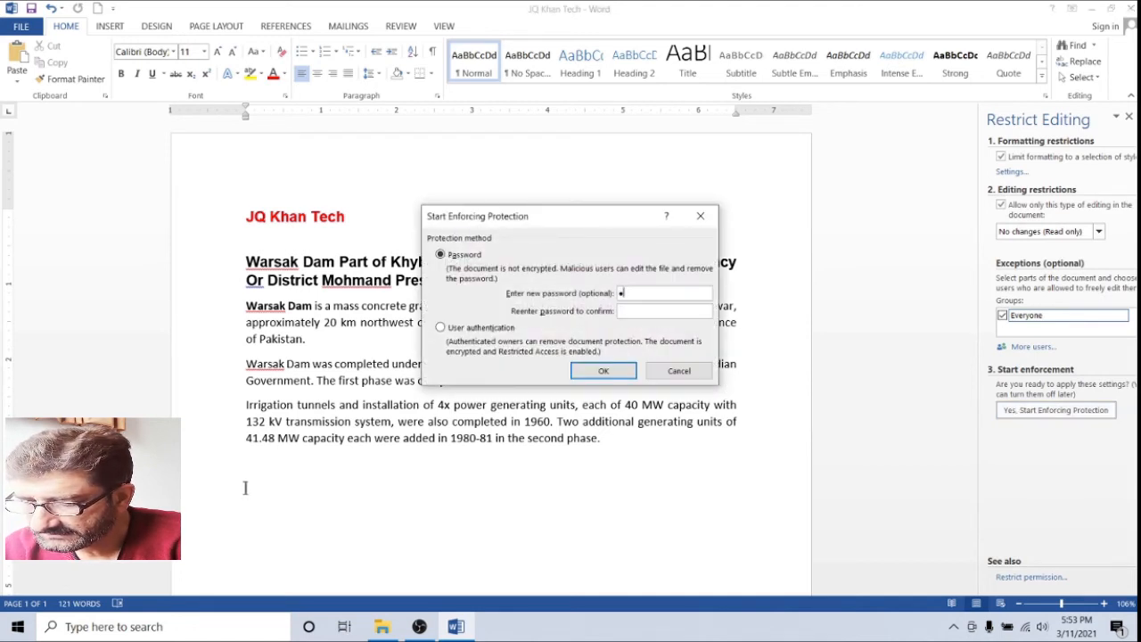
click(575, 372)
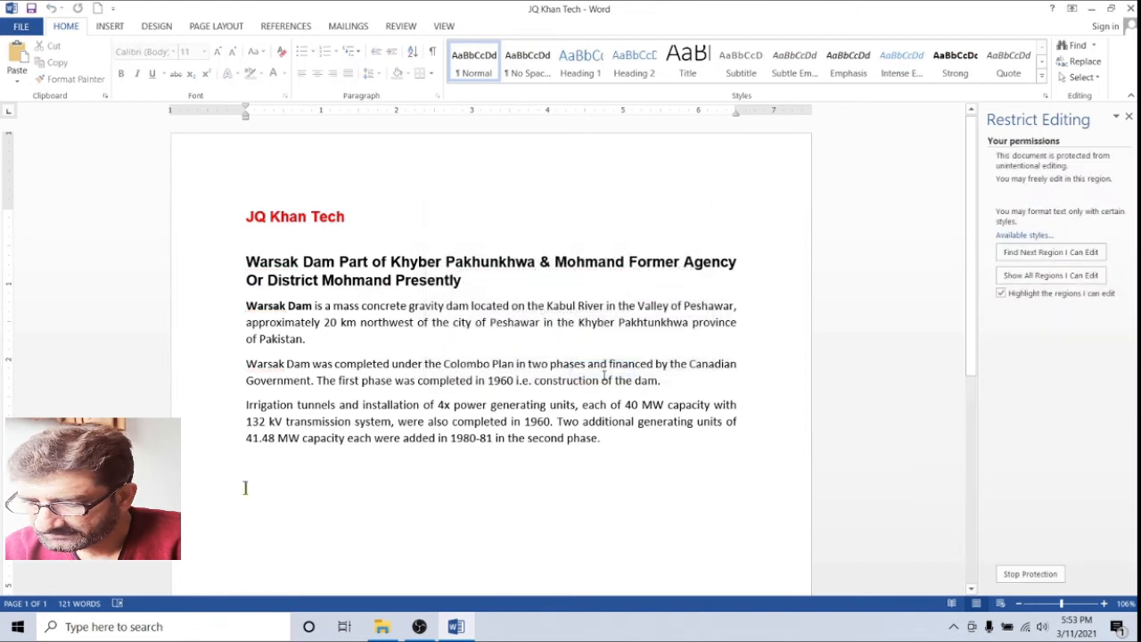
Select the heading and paragraphs and confirm that deleting or adding text is blocked
click(768, 420)
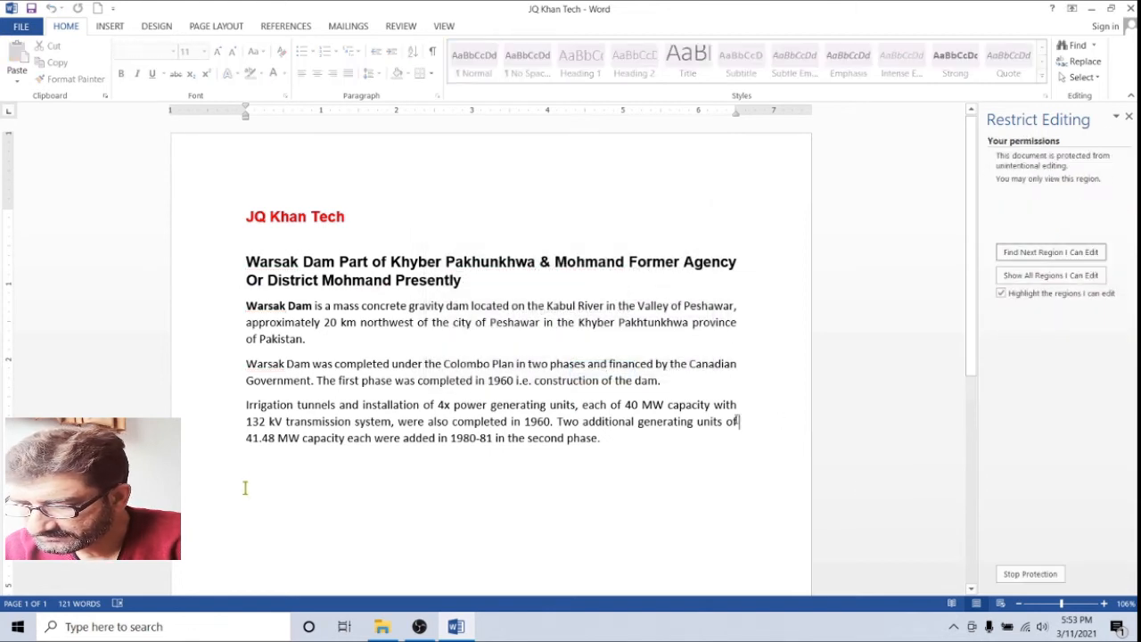
drag(302, 262, 478, 423)
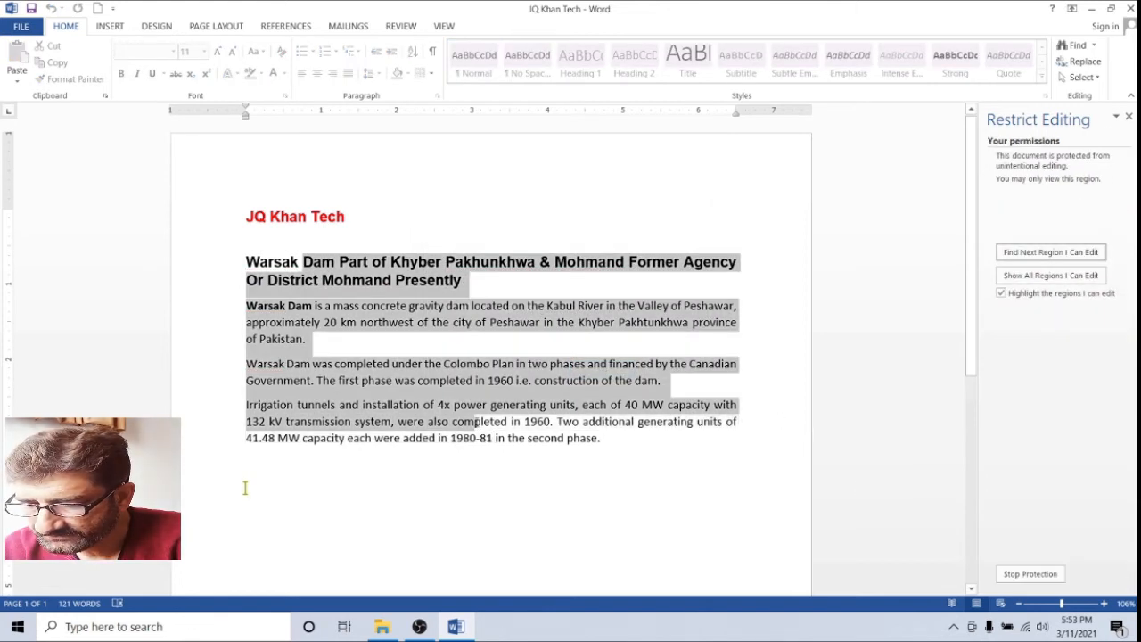
key(Delete)
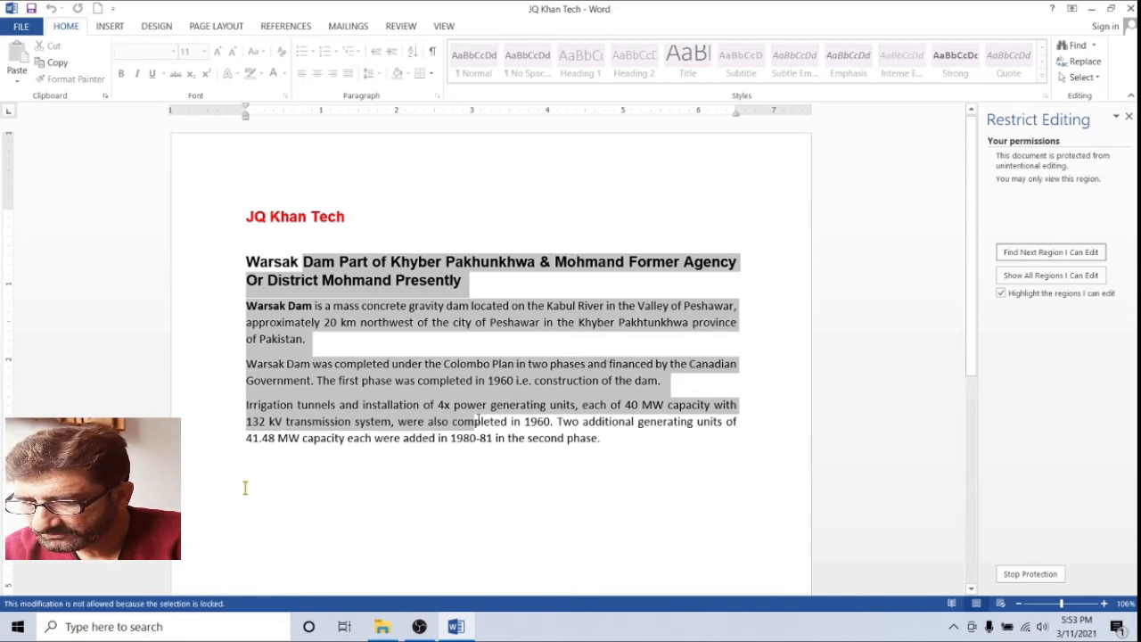
right_click(448, 317)
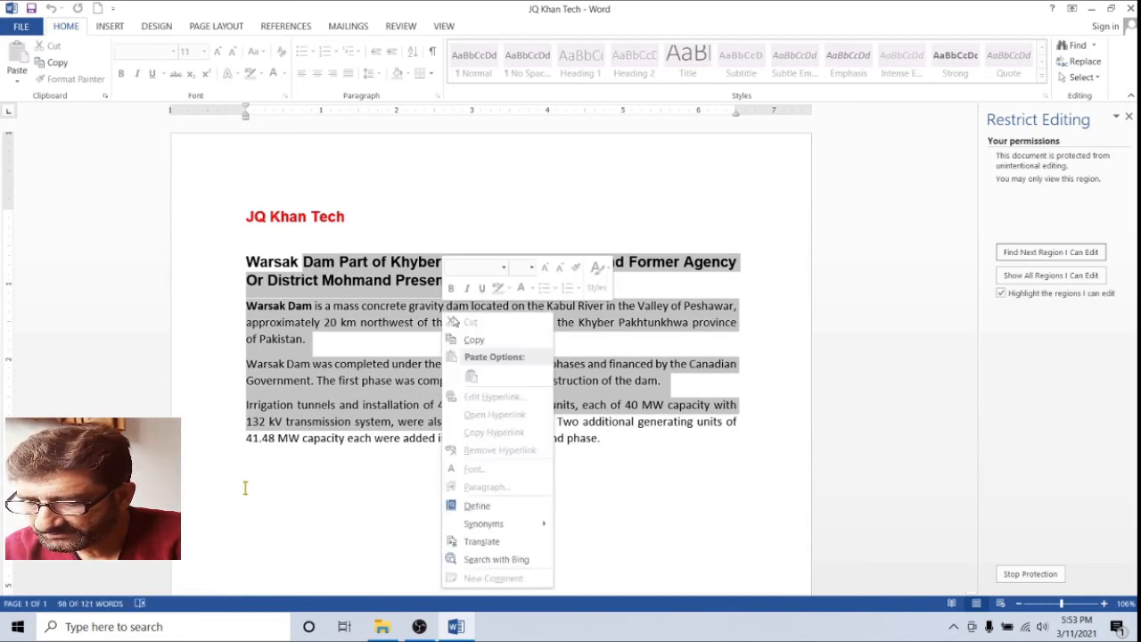
key(Escape)
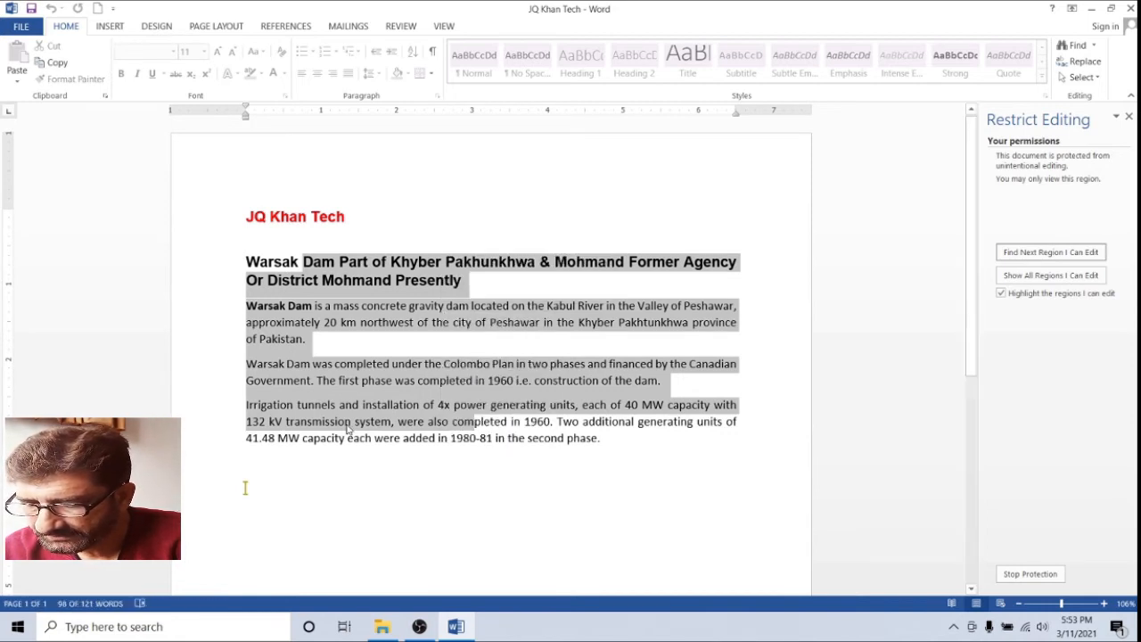
click(610, 438)
key(Return)
Copy the text from 'i.e.' to the end and confirm pasting after 'phase.' is blocked
key(shift+Right)
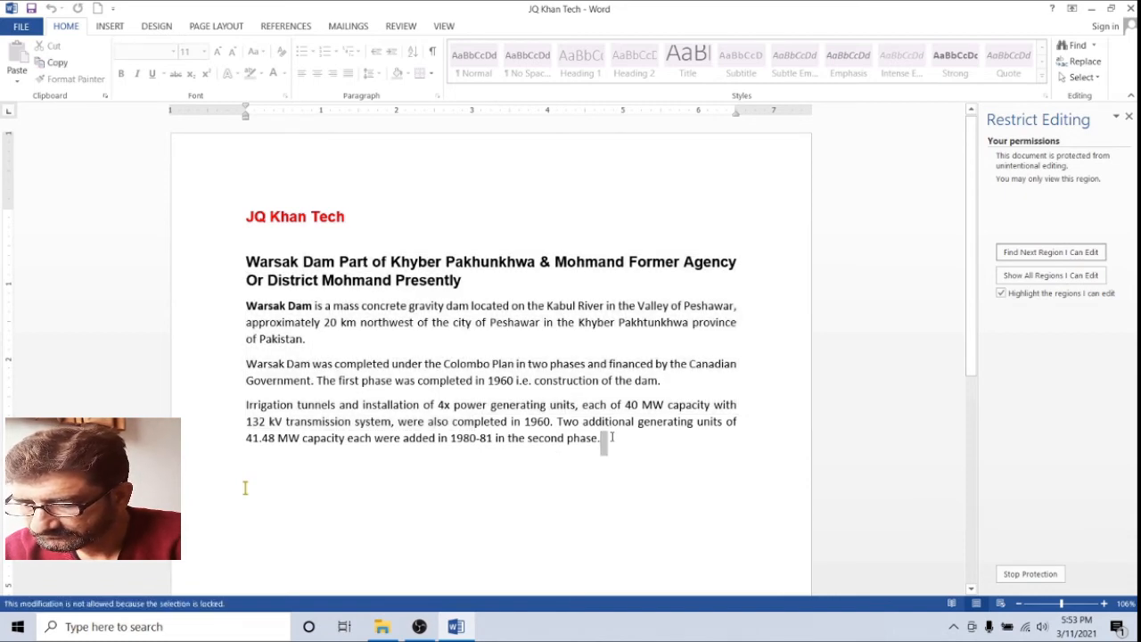
drag(517, 379, 579, 448)
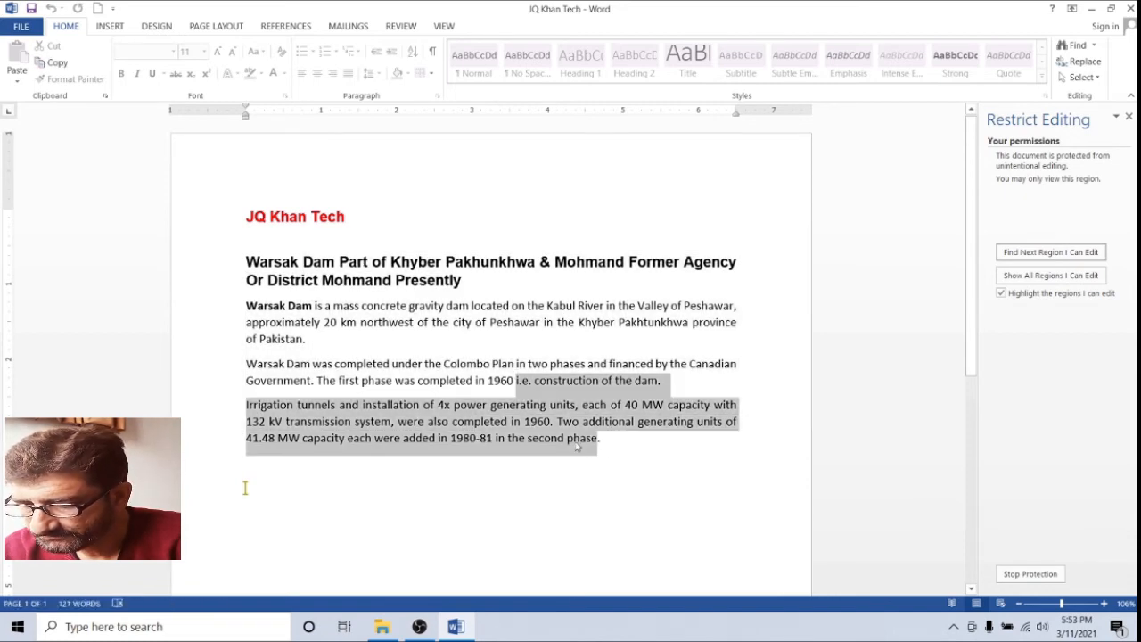
right_click(552, 416)
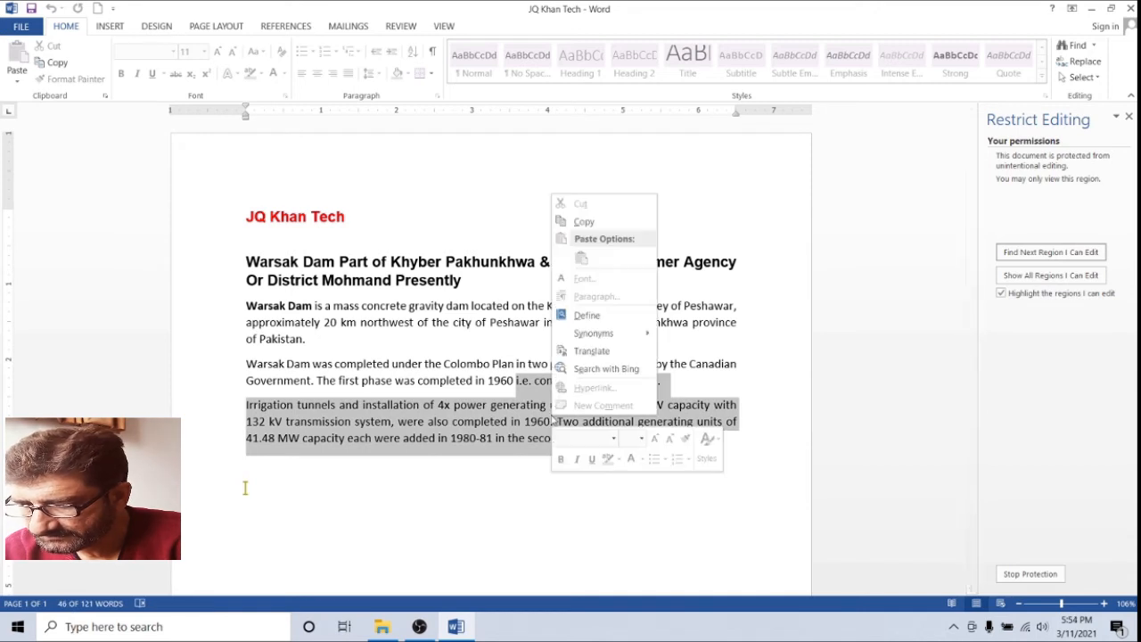
click(595, 225)
click(619, 439)
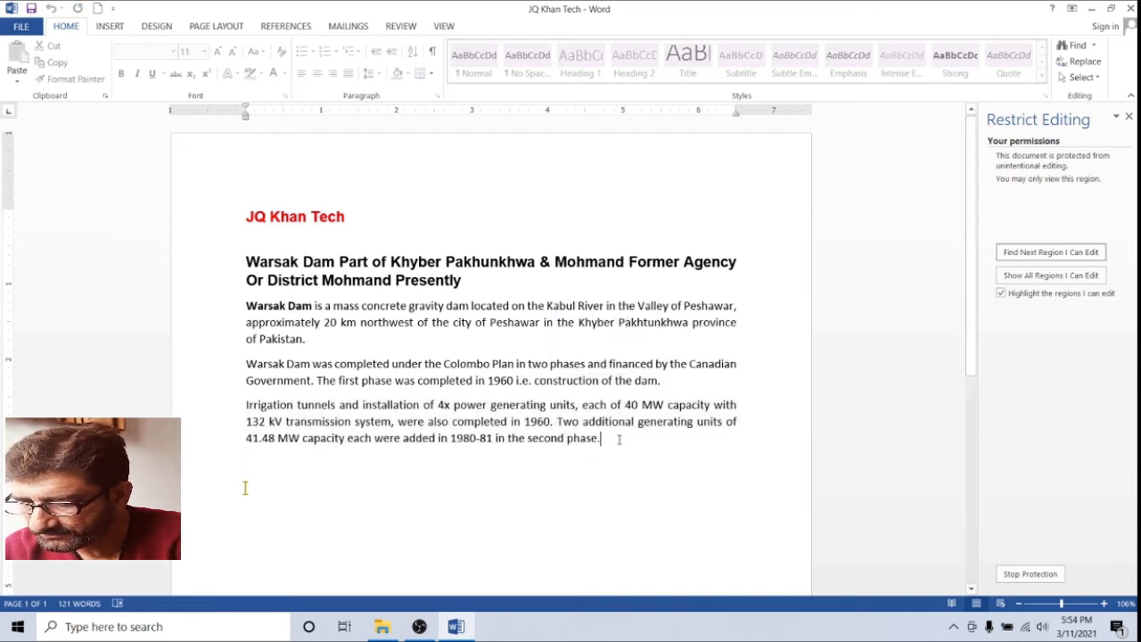
key(ctrl+v)
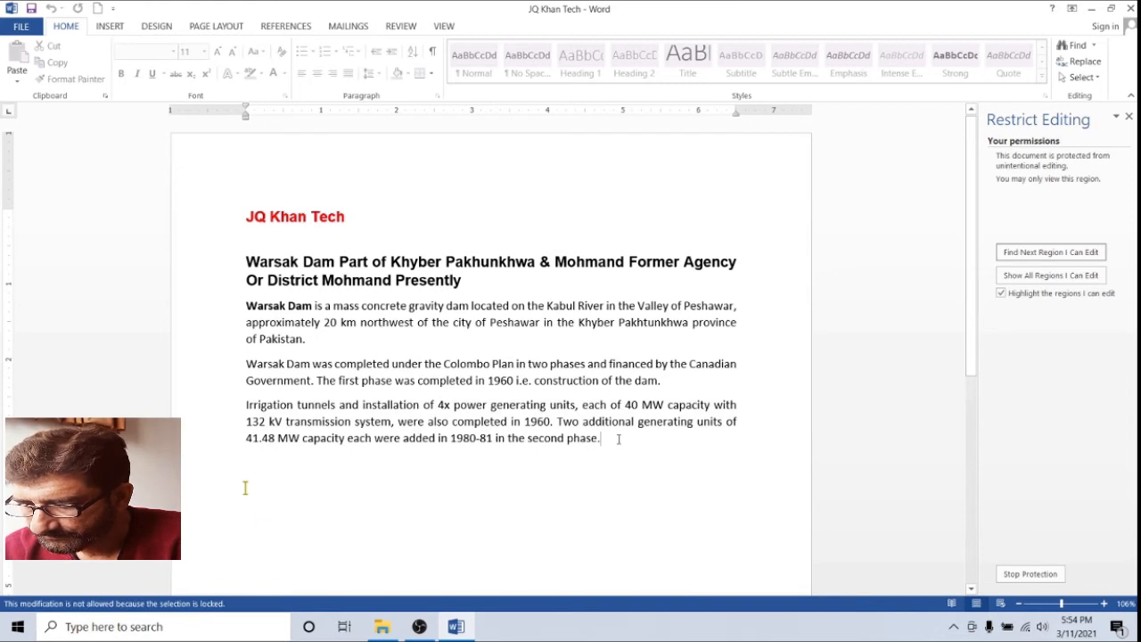
right_click(618, 439)
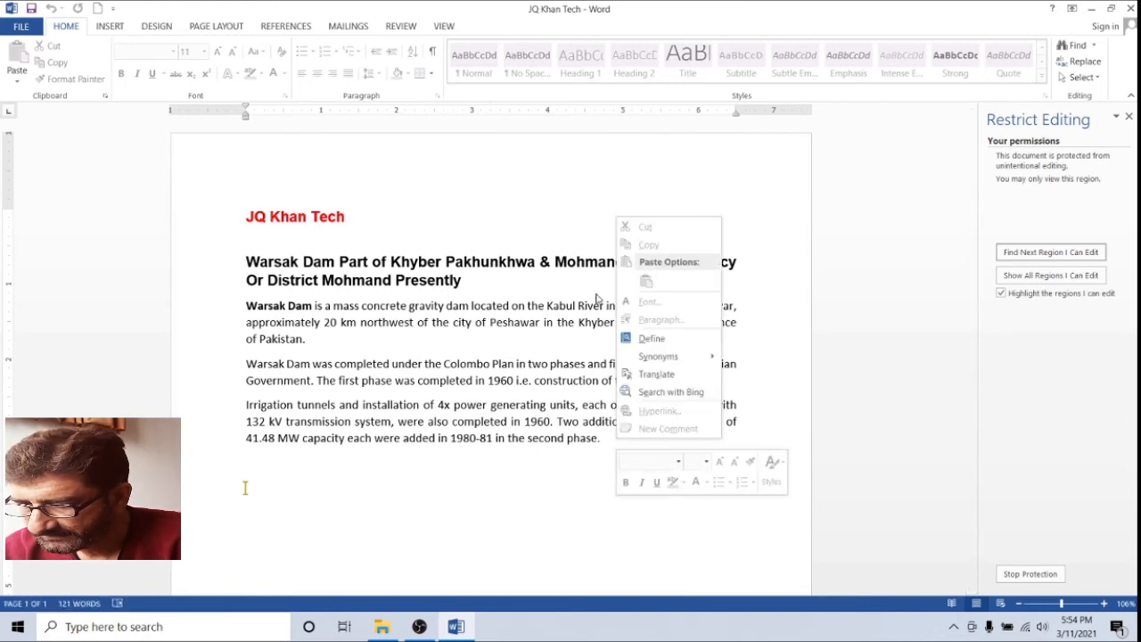
click(448, 339)
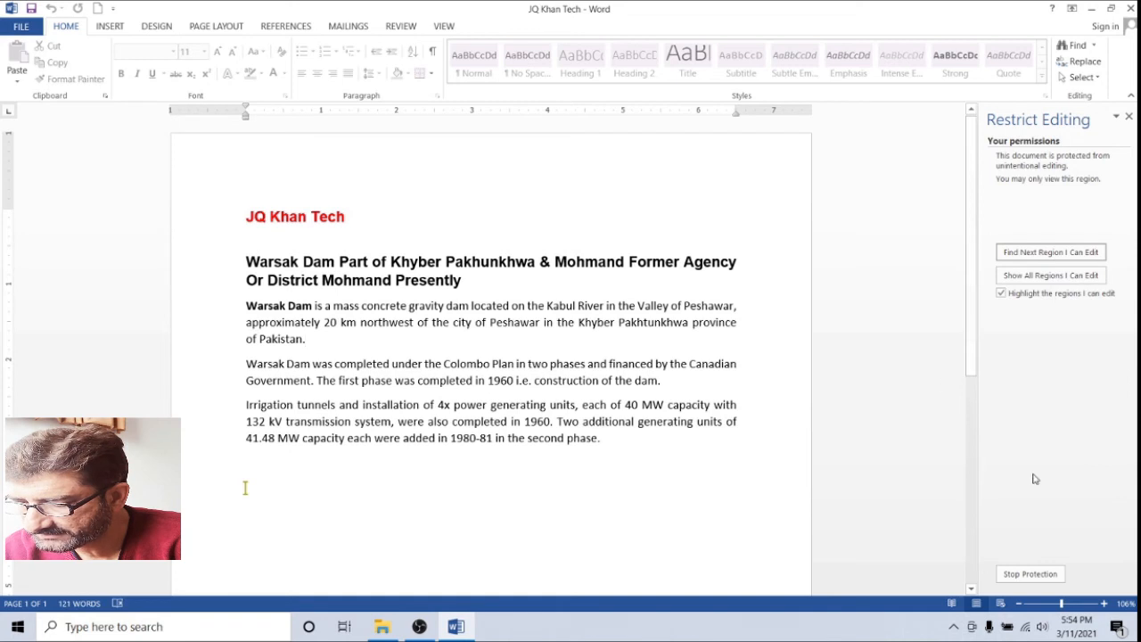
Stop the protection with the password, then select text from 'gravity dam' to 'of Pakistan.'
click(1027, 575)
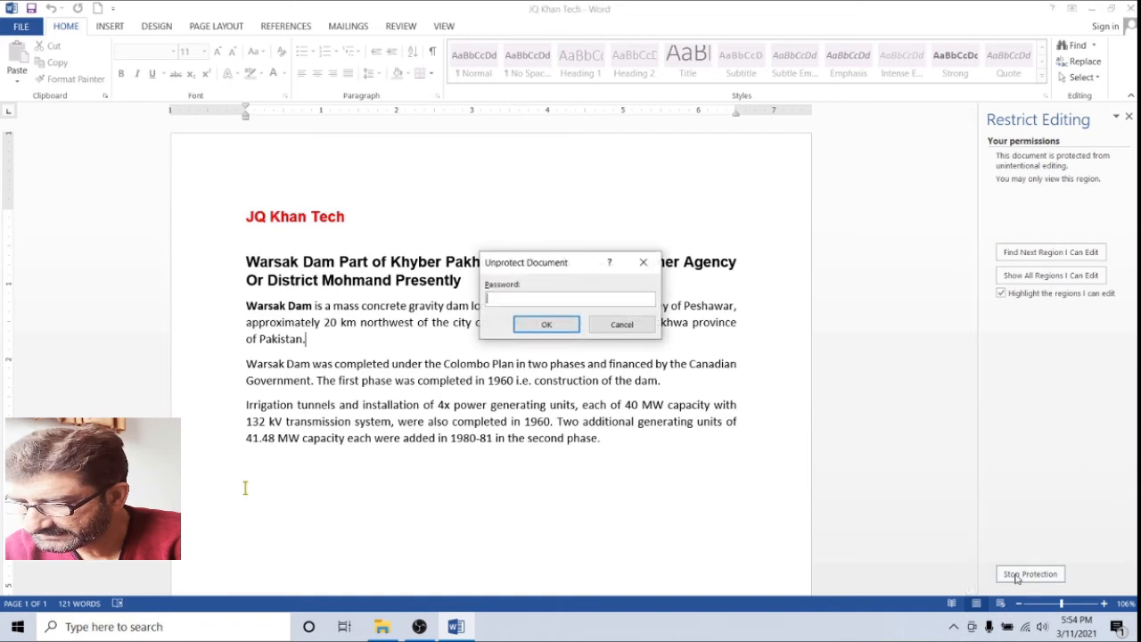
text(12)
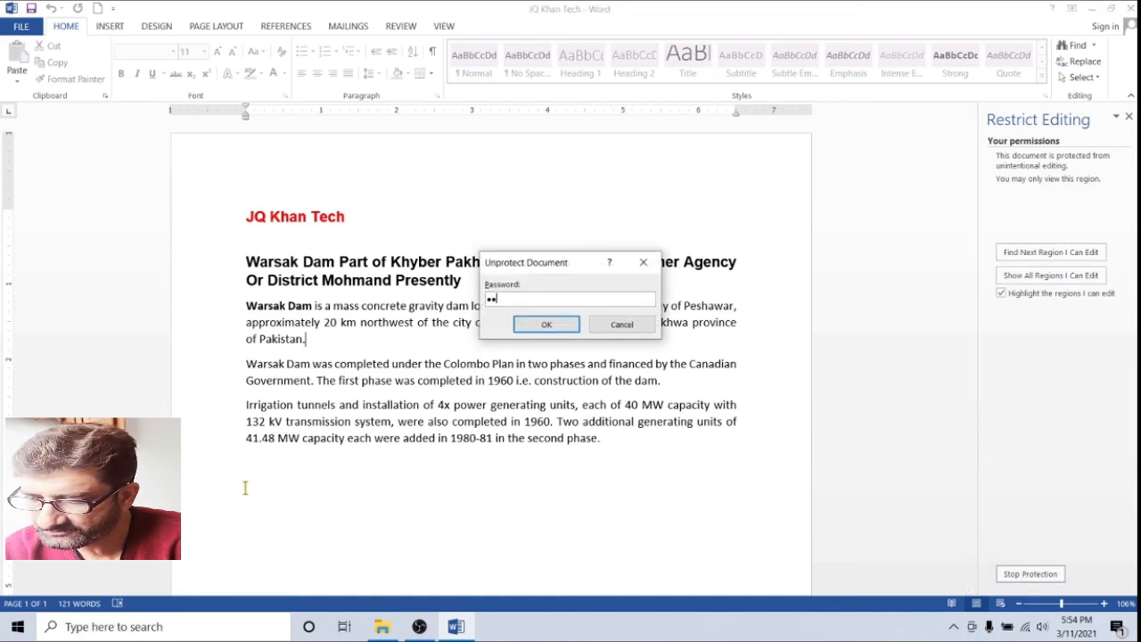
text(3)
click(547, 325)
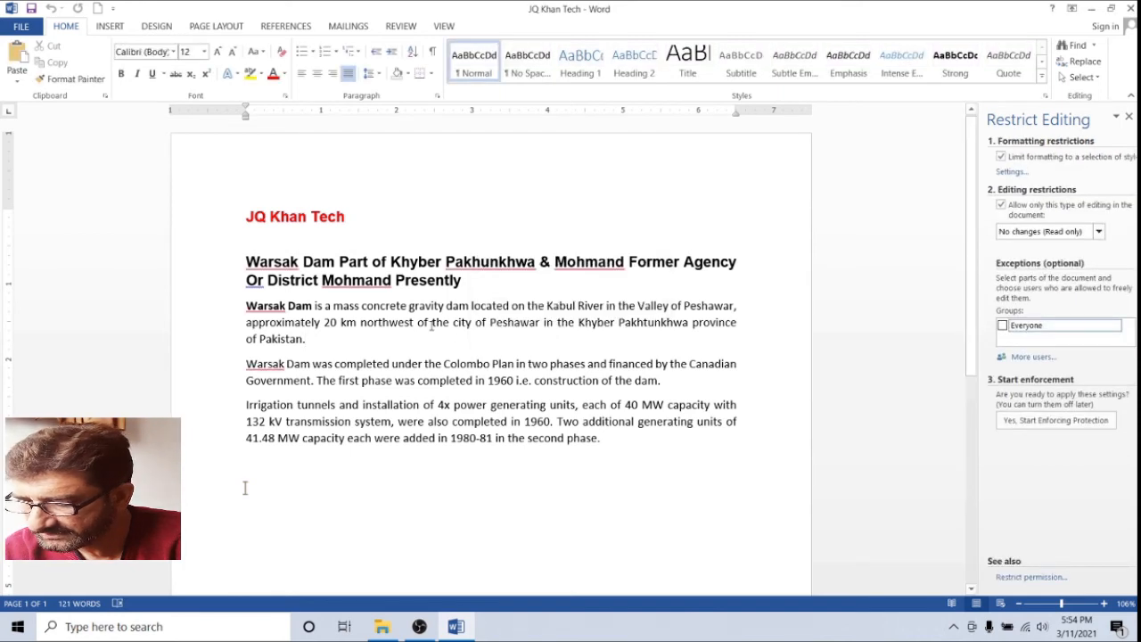
drag(409, 306, 455, 358)
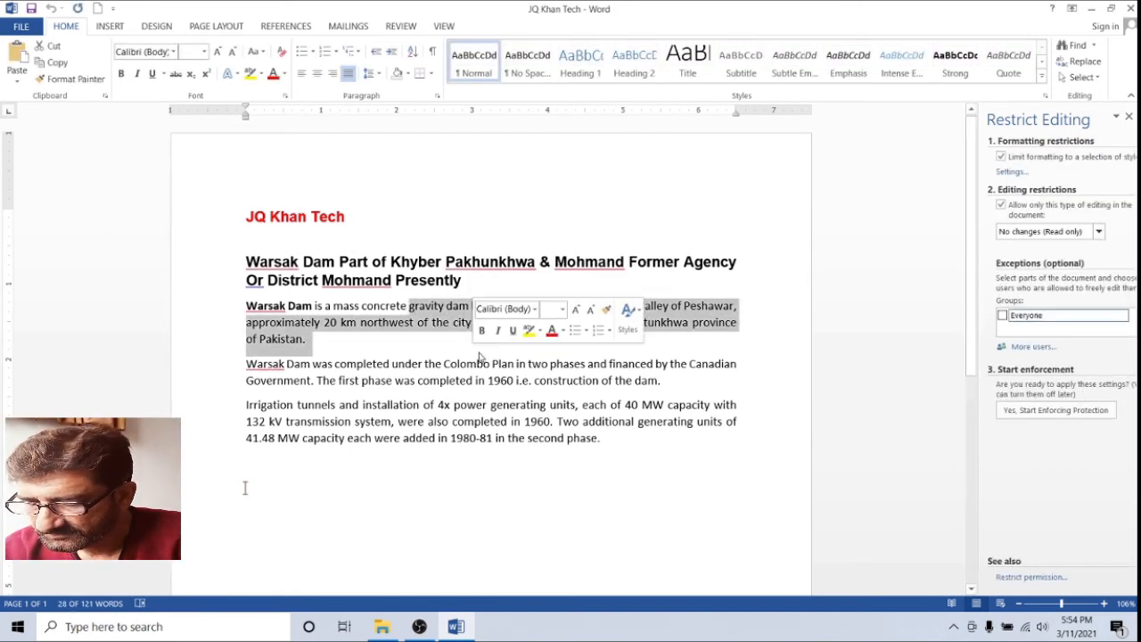
Delete the selected text through 'construction of the dam.' and paste the remaining Warsak Dam paragraph repeatedly below
key(Delete)
drag(385, 306, 466, 349)
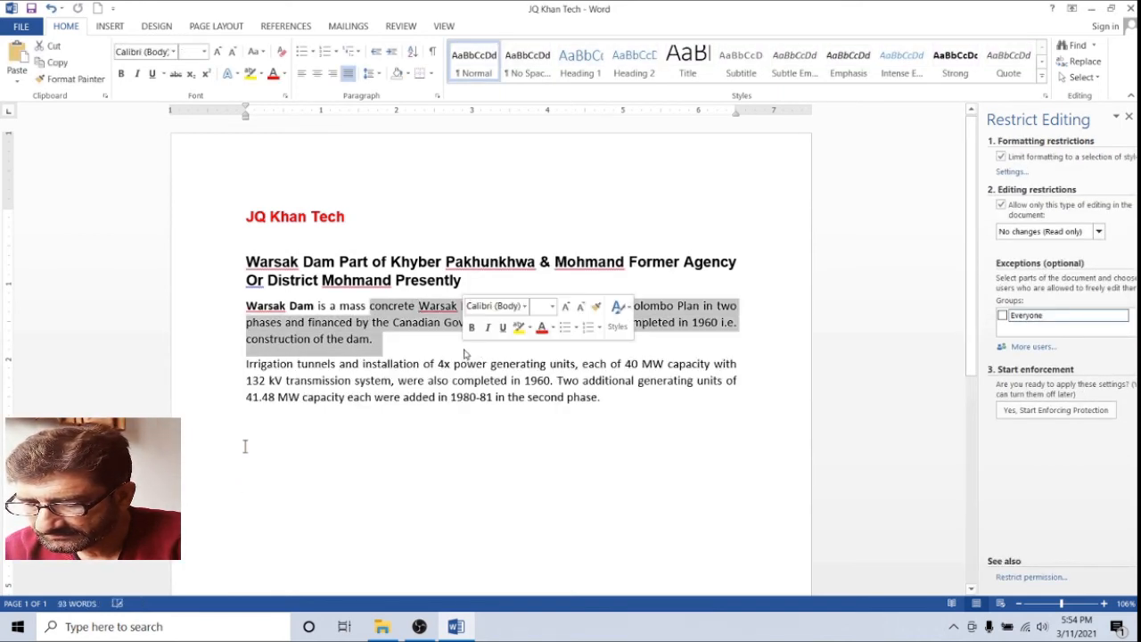
key(Delete)
shift+click(245, 388)
click(245, 413)
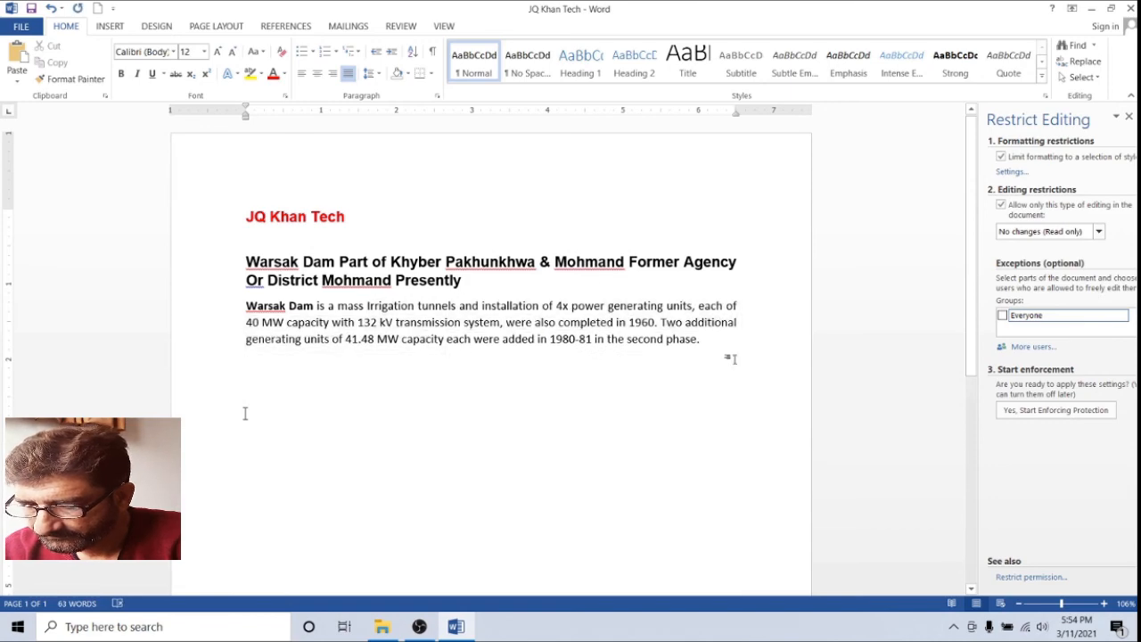
key(ctrl+v)
key(ctrl+v)
key(ctrl+v)
key(ctrl+v)
key(ctrl+v)
key(ctrl+v)
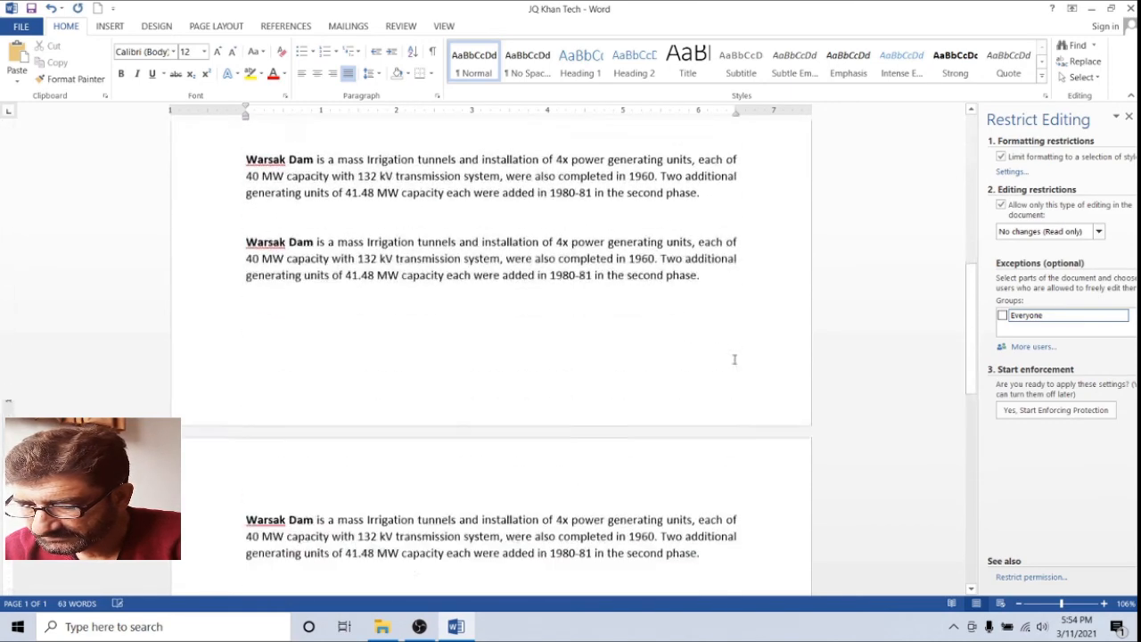
Re-enforce the read-only protection, confirming it with the password
click(1049, 412)
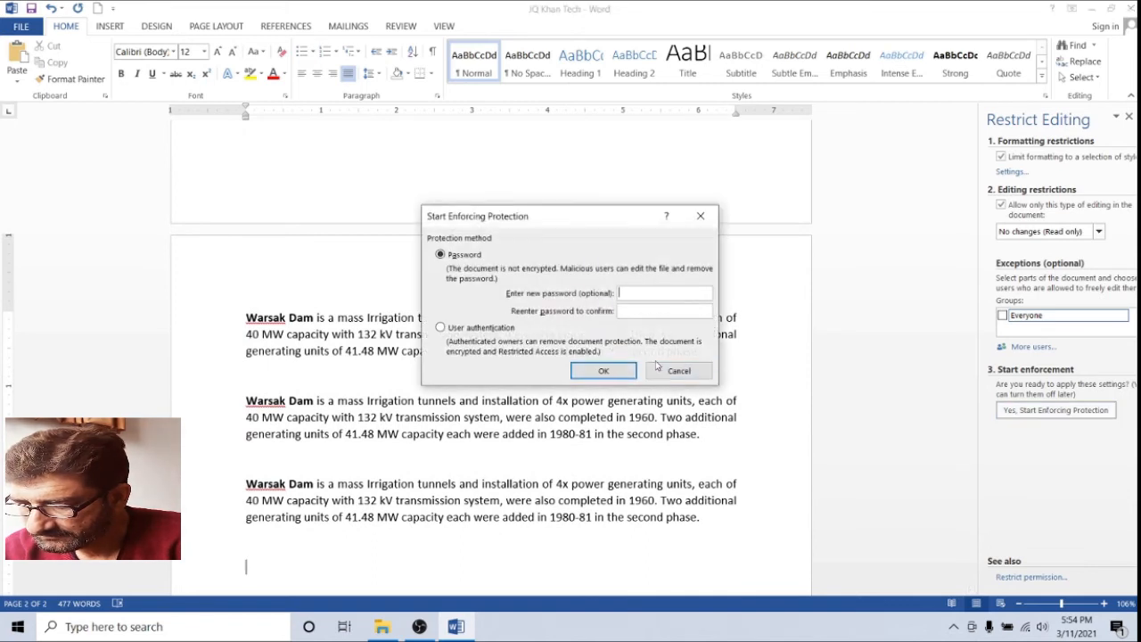
text(123)
click(604, 370)
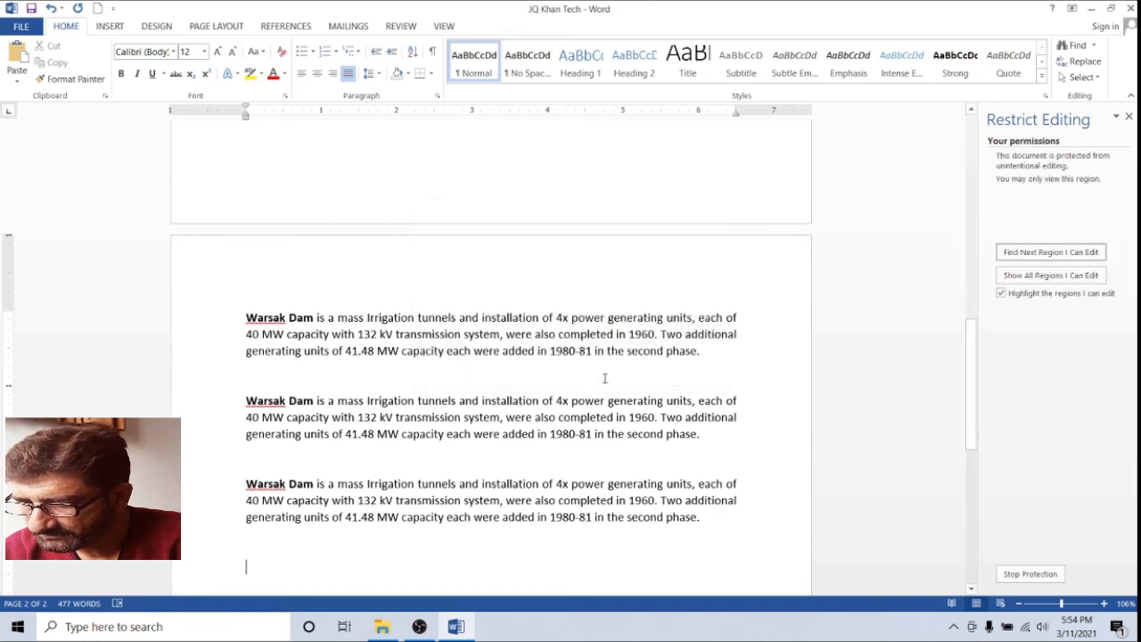
Select paragraphs two to five to verify they are locked, then close the document
scroll(589, 372, up, 8)
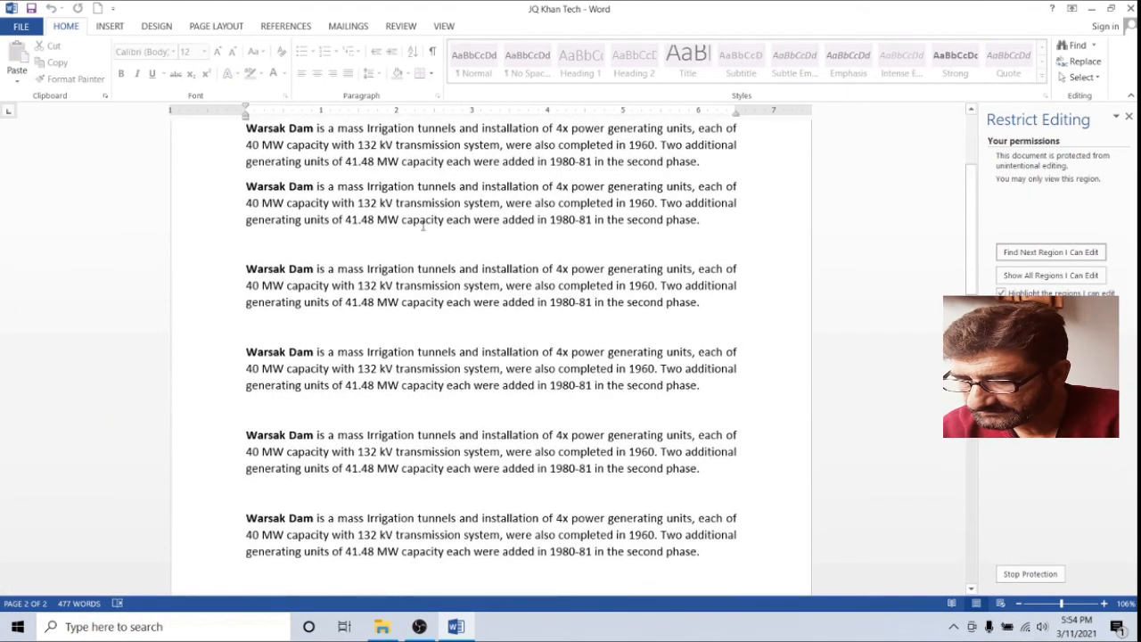
drag(367, 187, 704, 501)
right_click(463, 303)
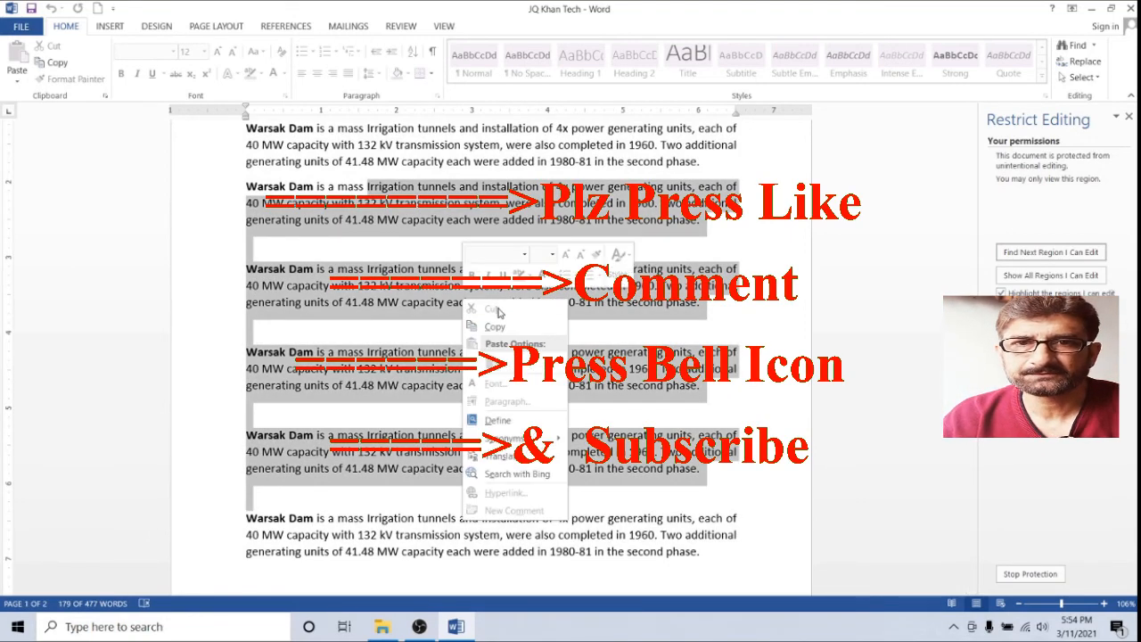
key(Escape)
click(1129, 9)
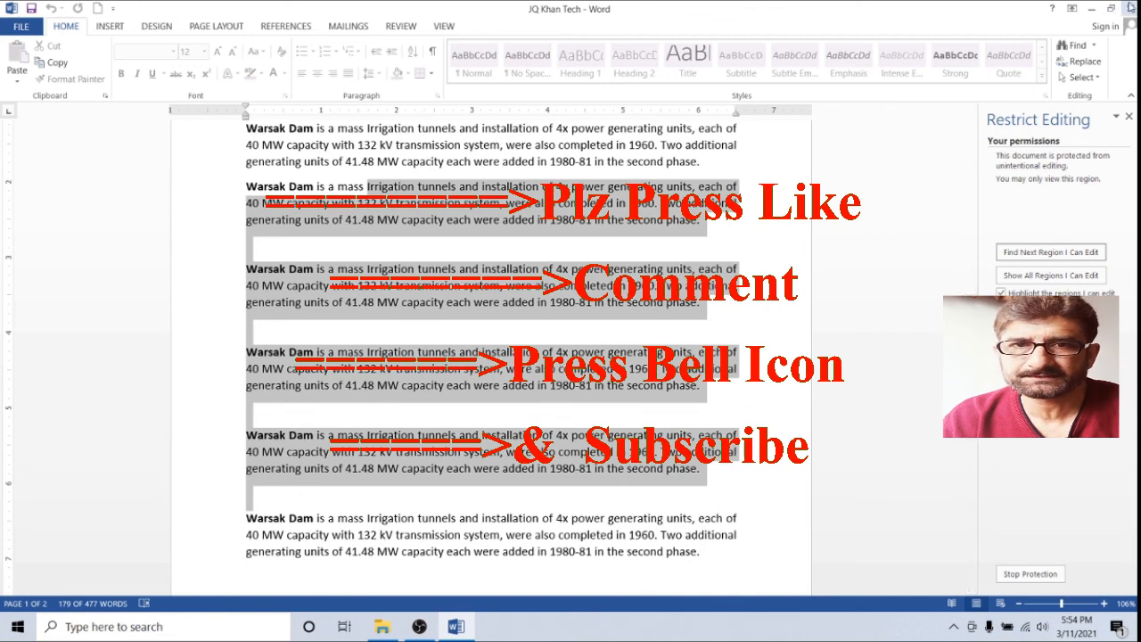